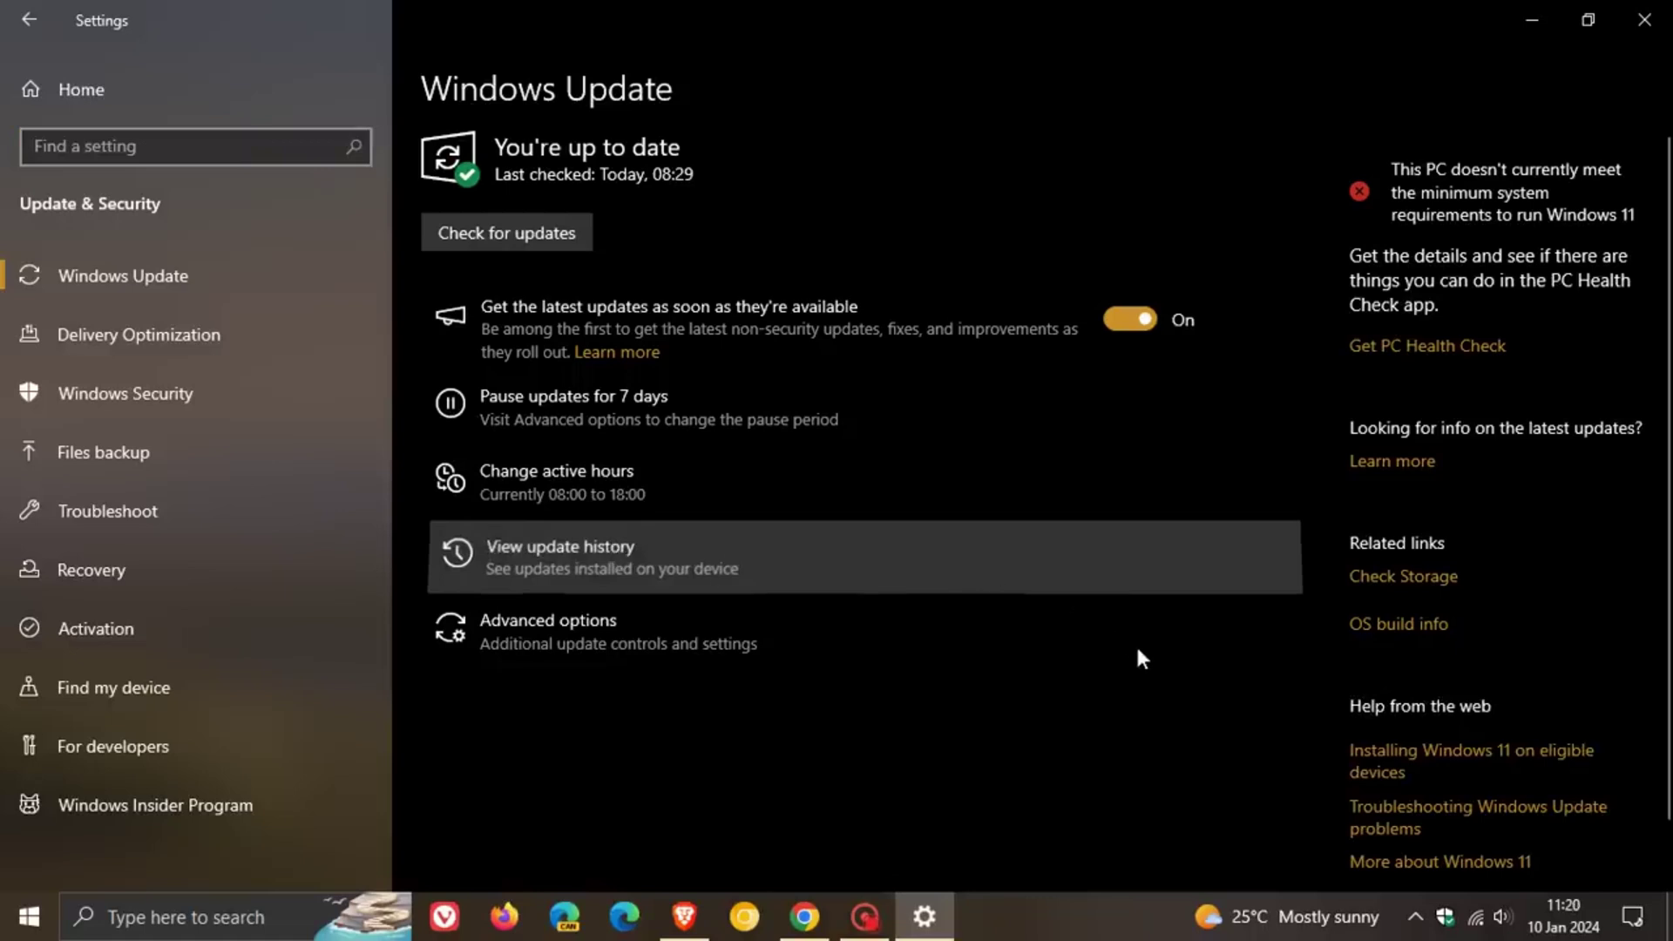
Step: Review the installed quality updates in the Windows update history
{"action": "scroll", "coordinate": [1120, 531], "scroll_direction": "down", "scroll_amount": 3}
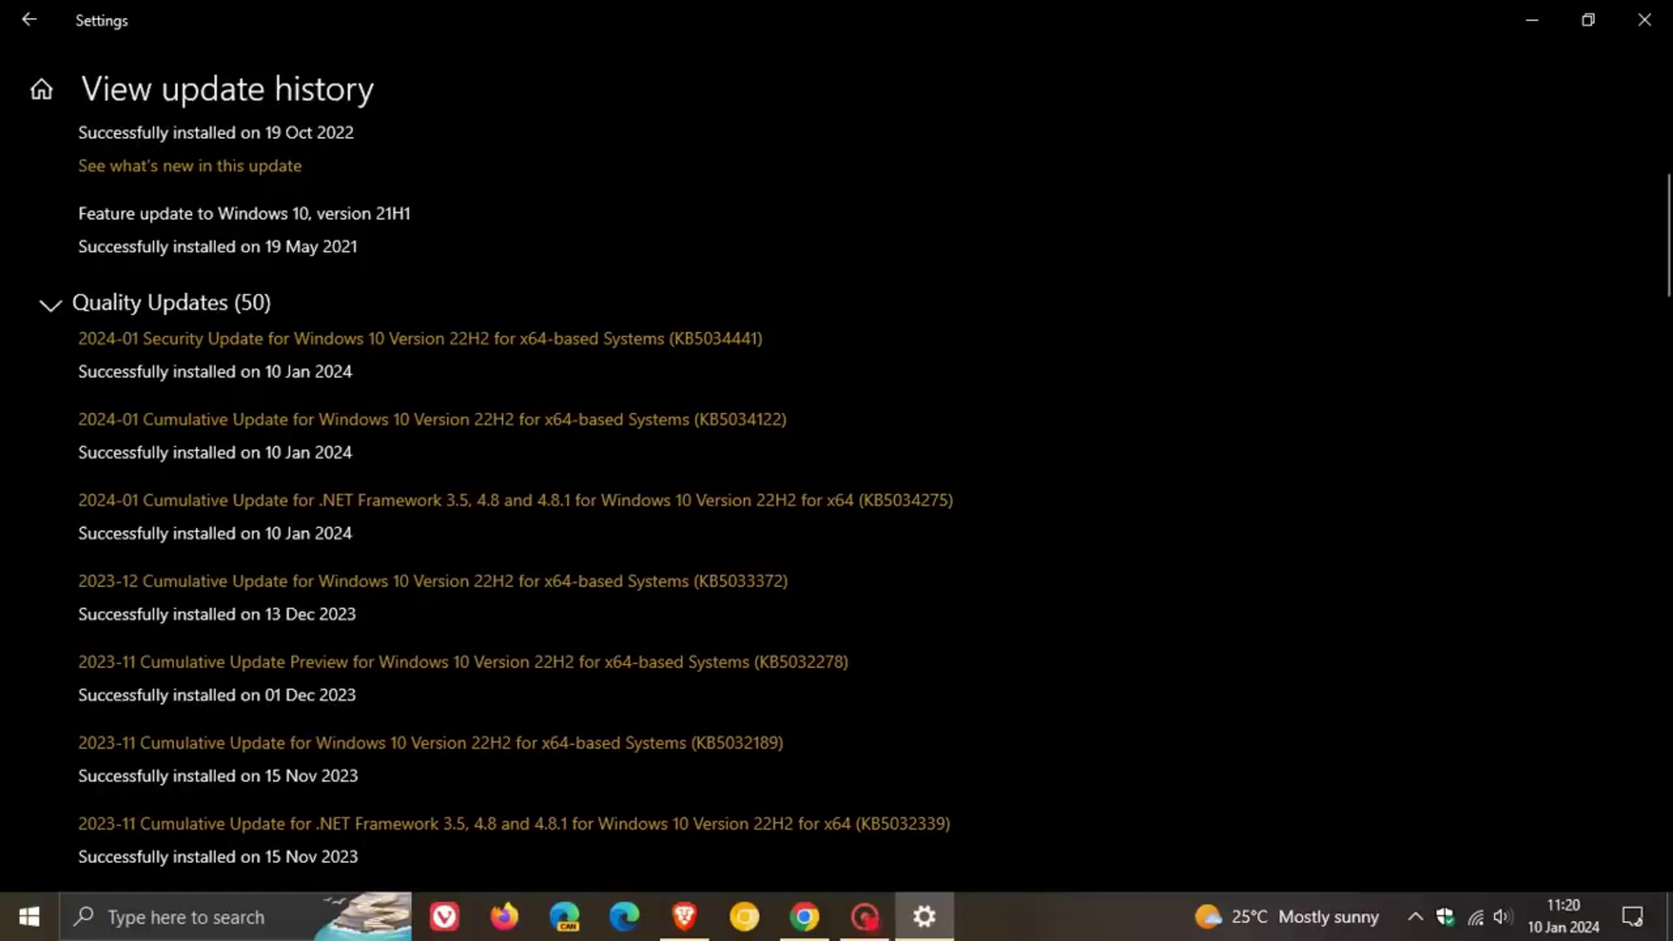
{"action": "key", "text": "alt+Tab"}
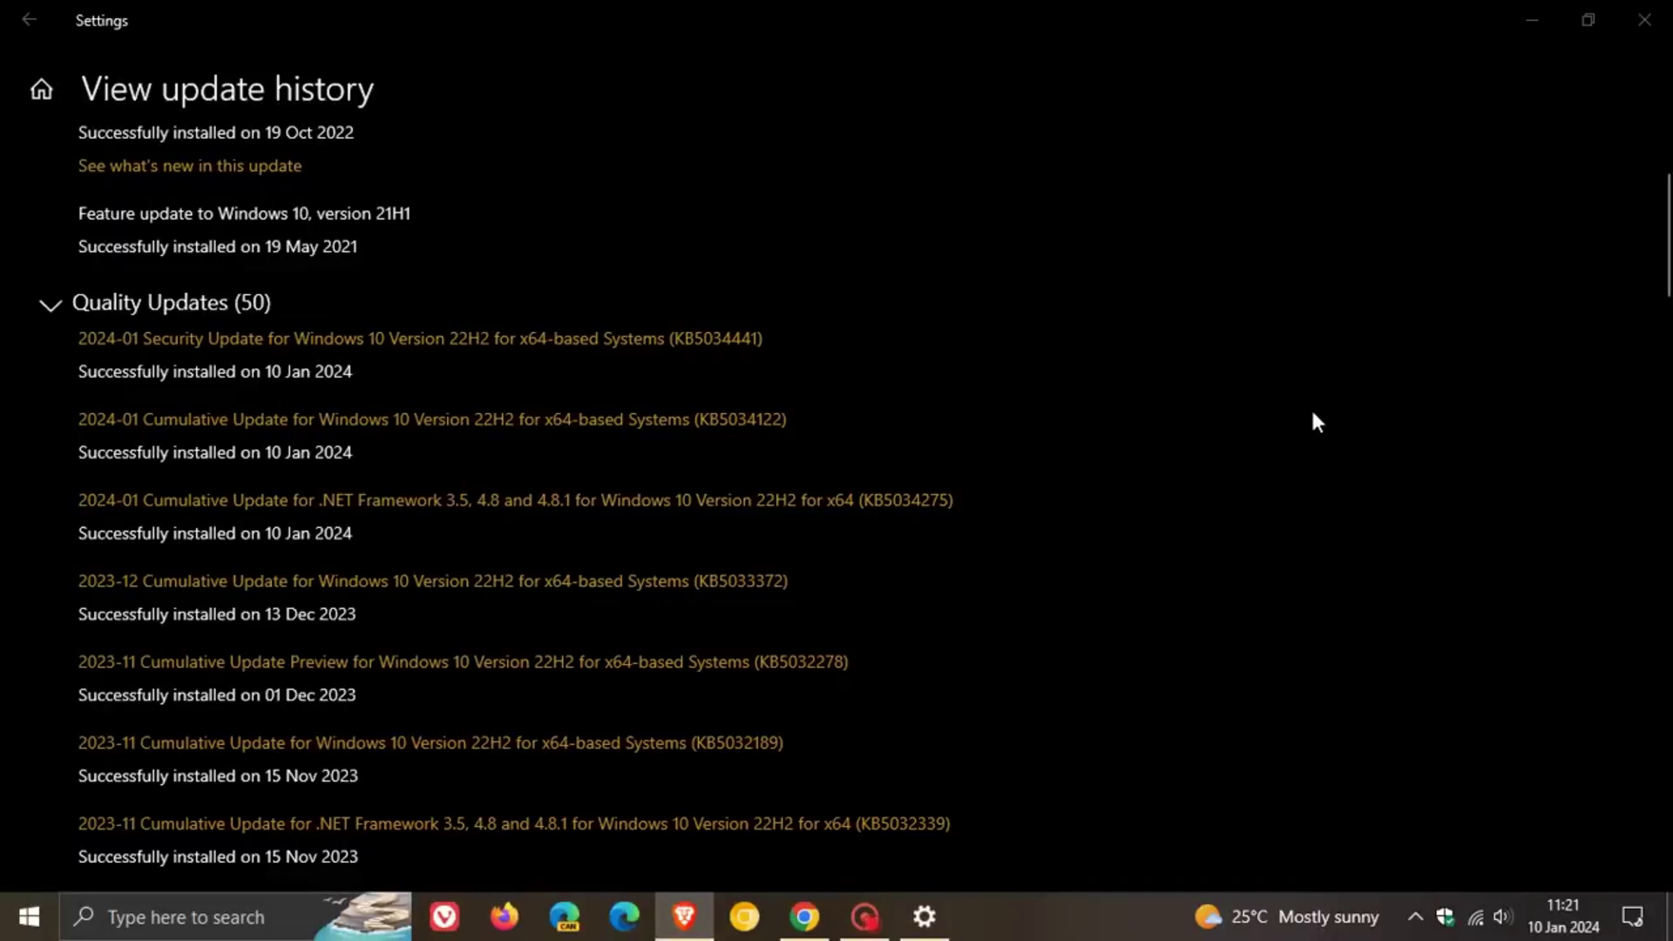
Step: Switch to Chrome and read the KB5034441 summary, highlighting the note about recovery partition size and the words "might fail"
{"action": "mouse_move", "coordinate": [808, 929]}
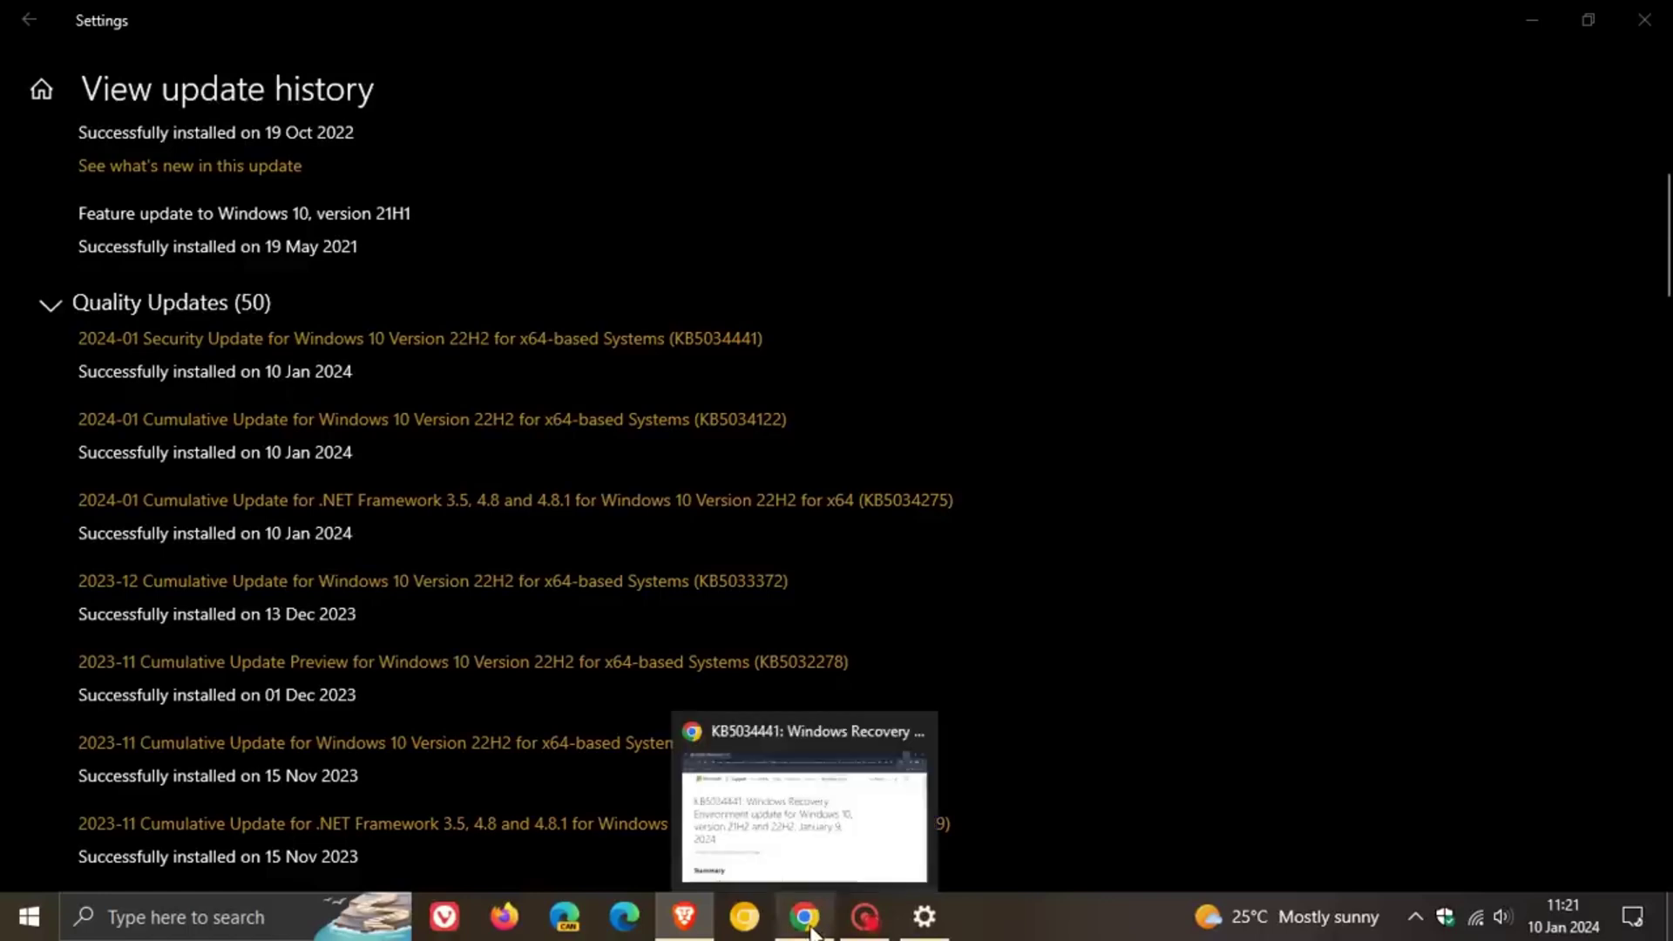
{"action": "left_click", "coordinate": [809, 929]}
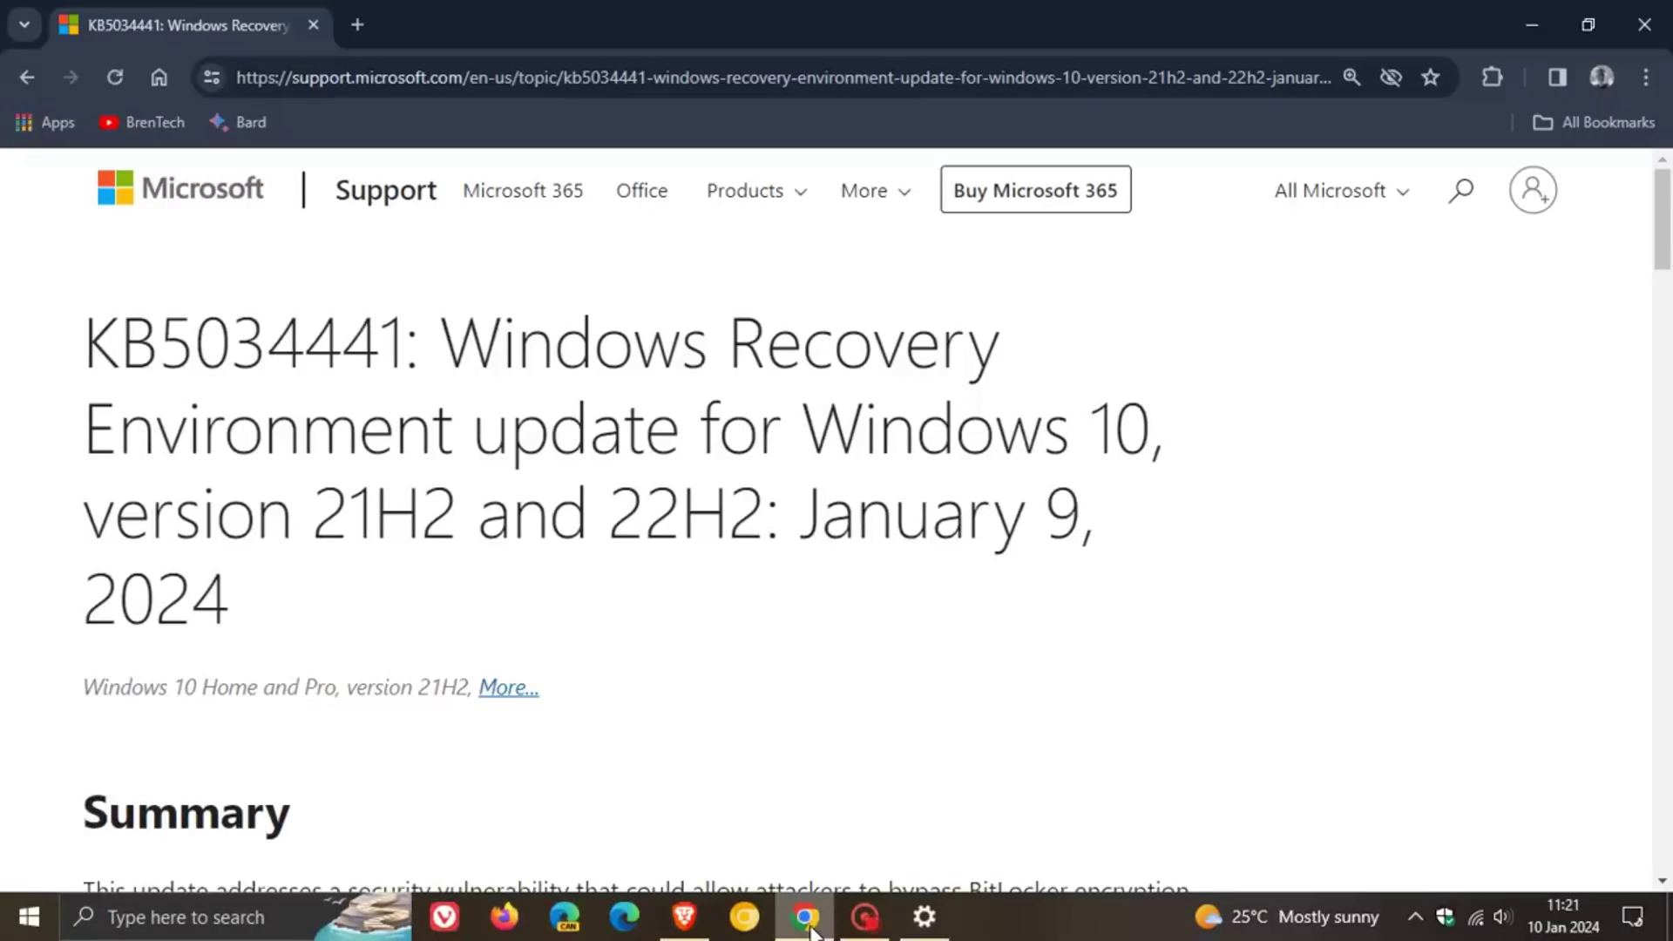
{"action": "scroll", "coordinate": [1270, 393], "scroll_direction": "down", "scroll_amount": 4}
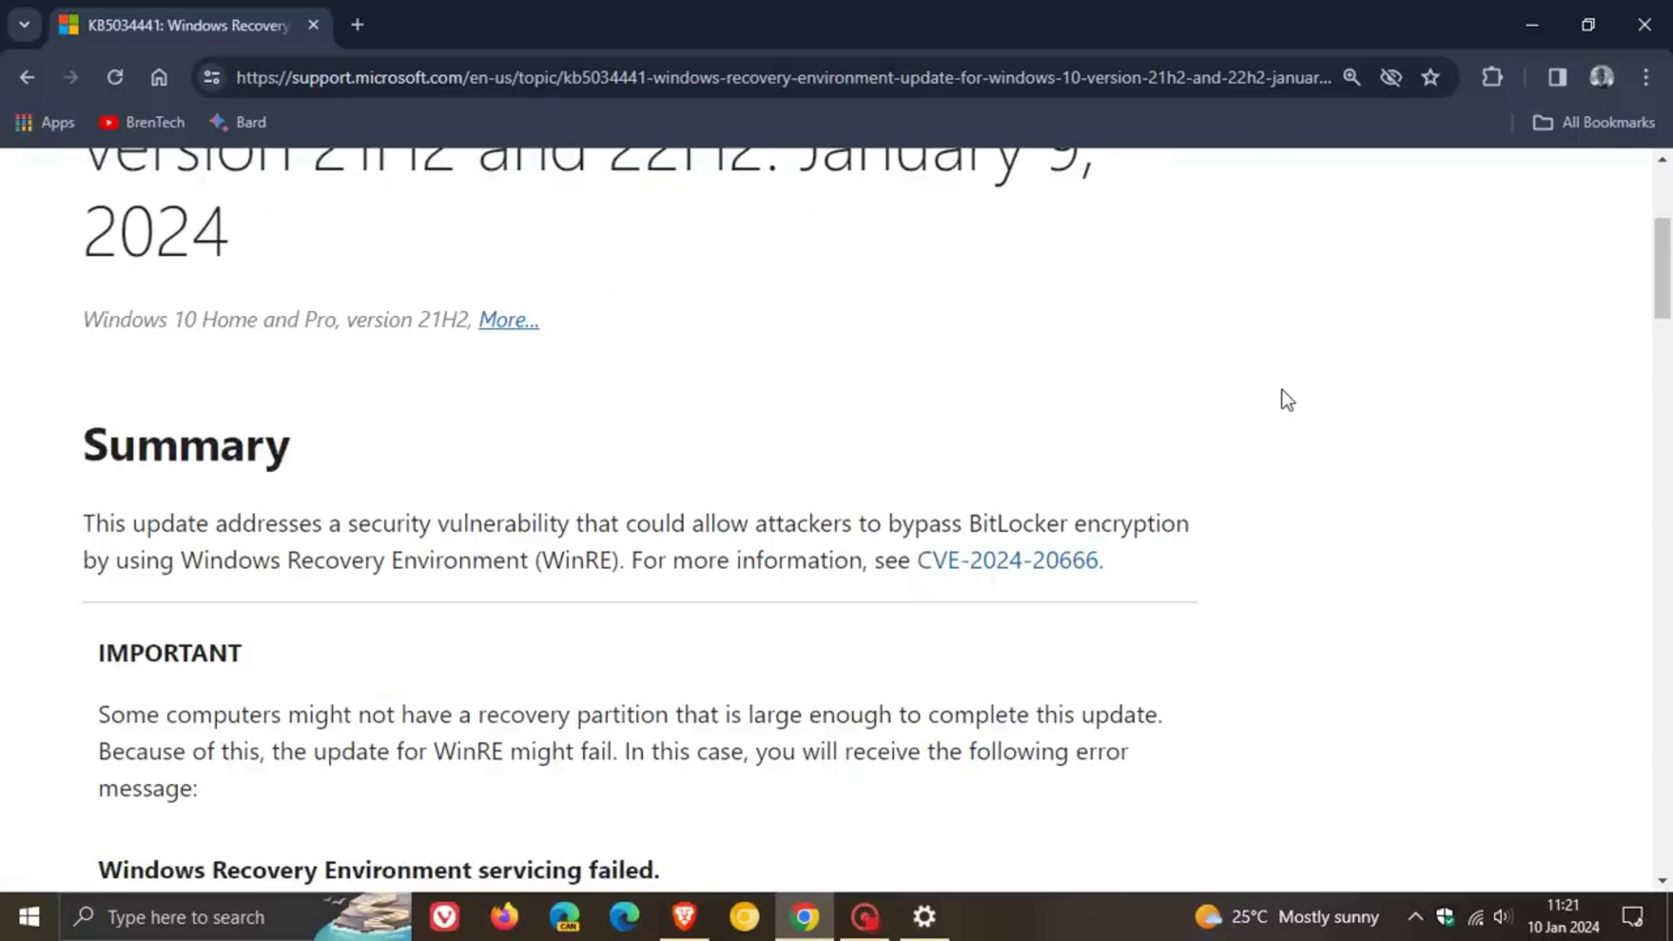
{"action": "scroll", "coordinate": [1287, 399], "scroll_direction": "down", "scroll_amount": 3}
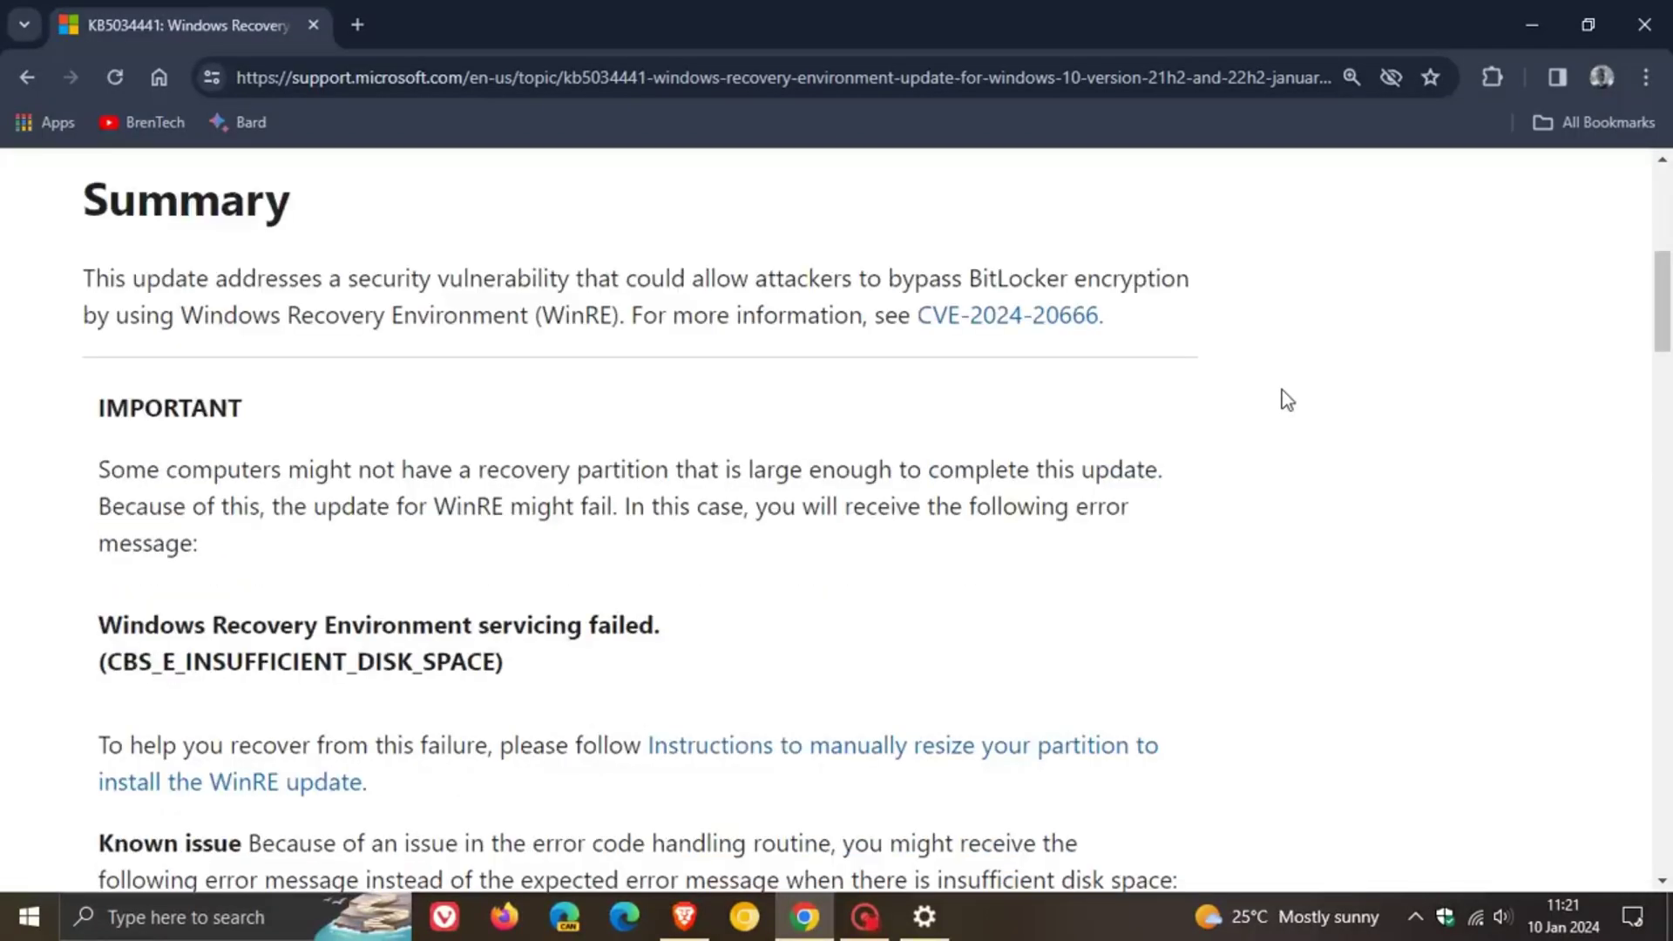
{"action": "left_click_drag", "start_coordinate": [99, 471], "coordinate": [622, 505]}
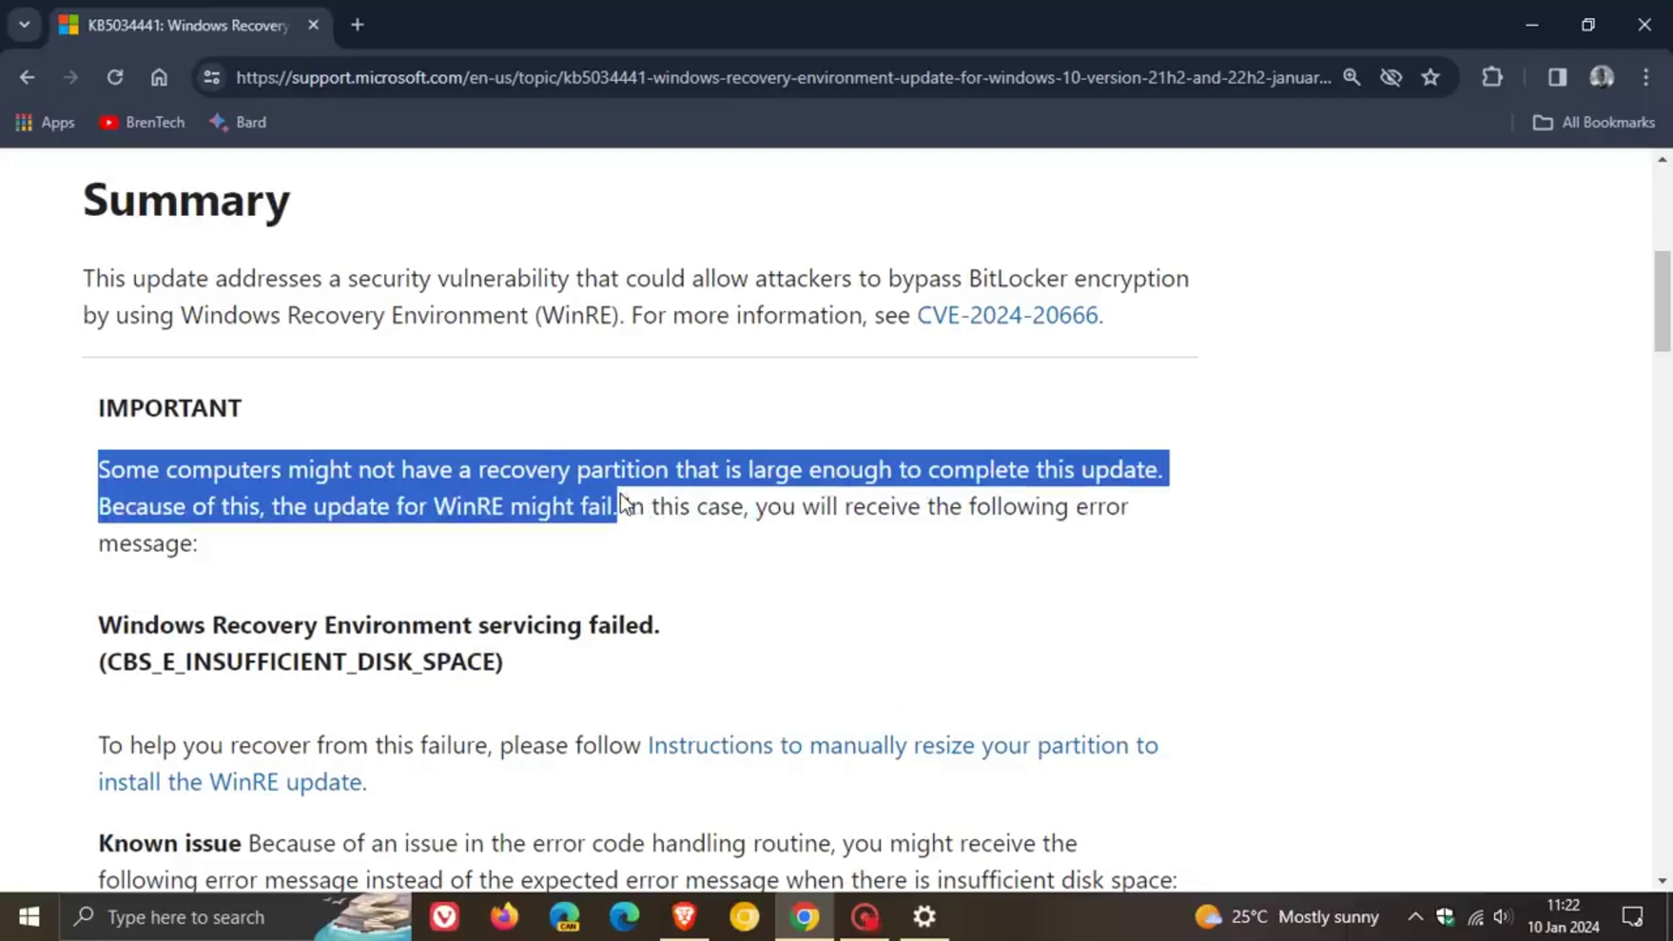
{"action": "left_click", "coordinate": [1265, 499]}
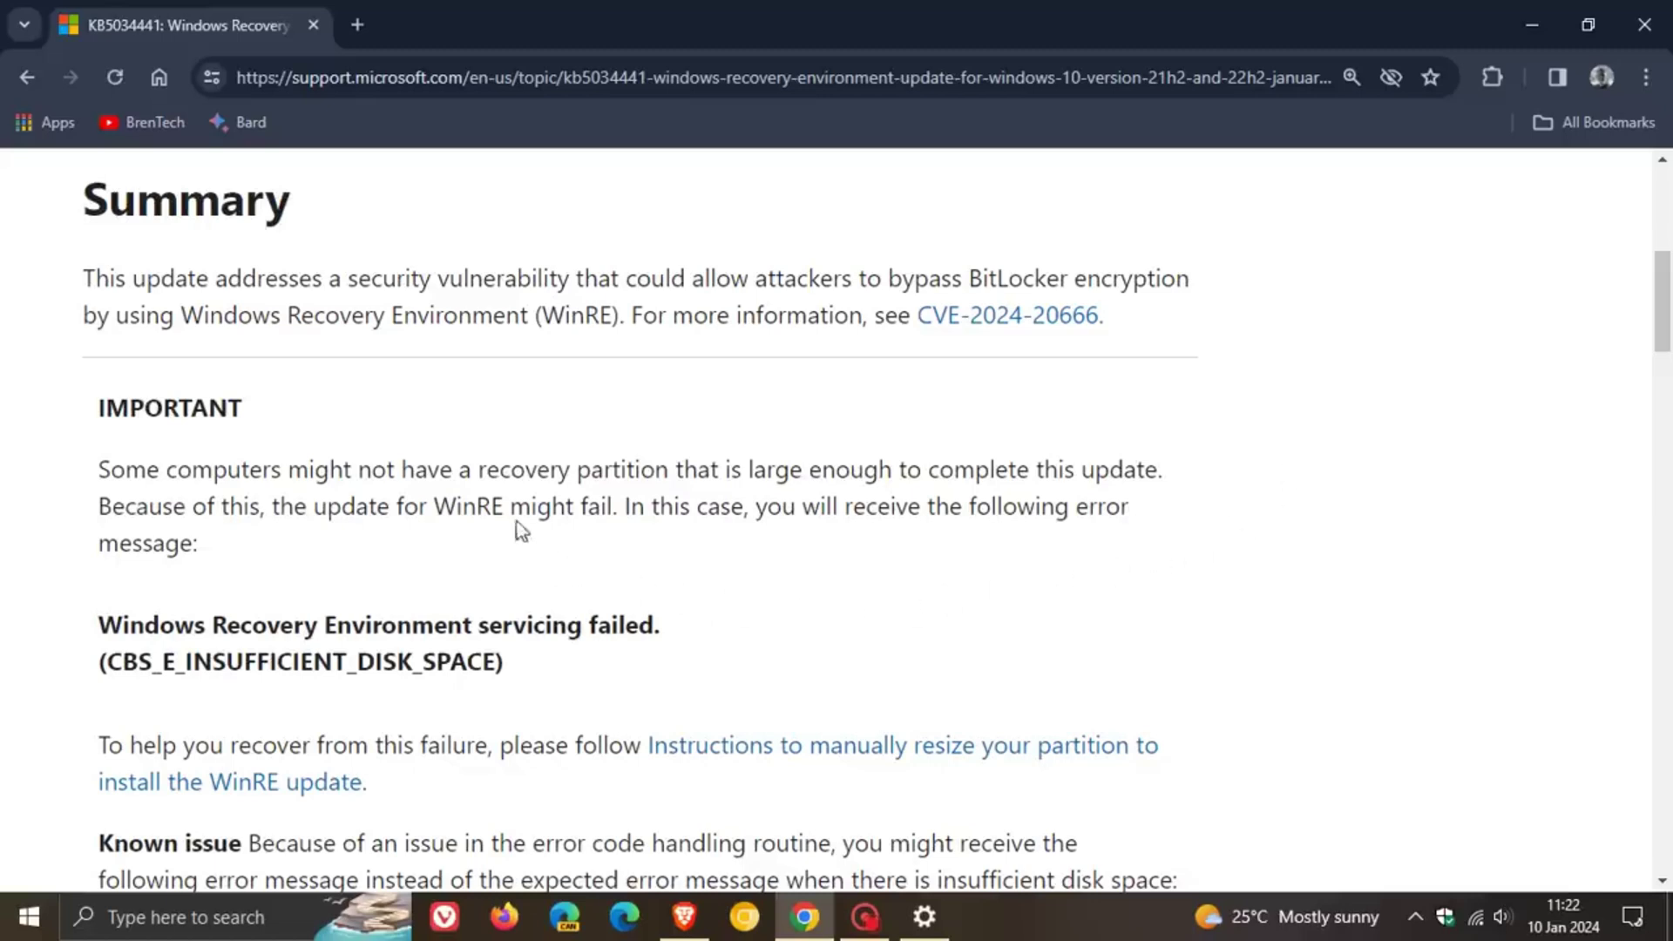
{"action": "left_click_drag", "start_coordinate": [511, 506], "coordinate": [612, 506]}
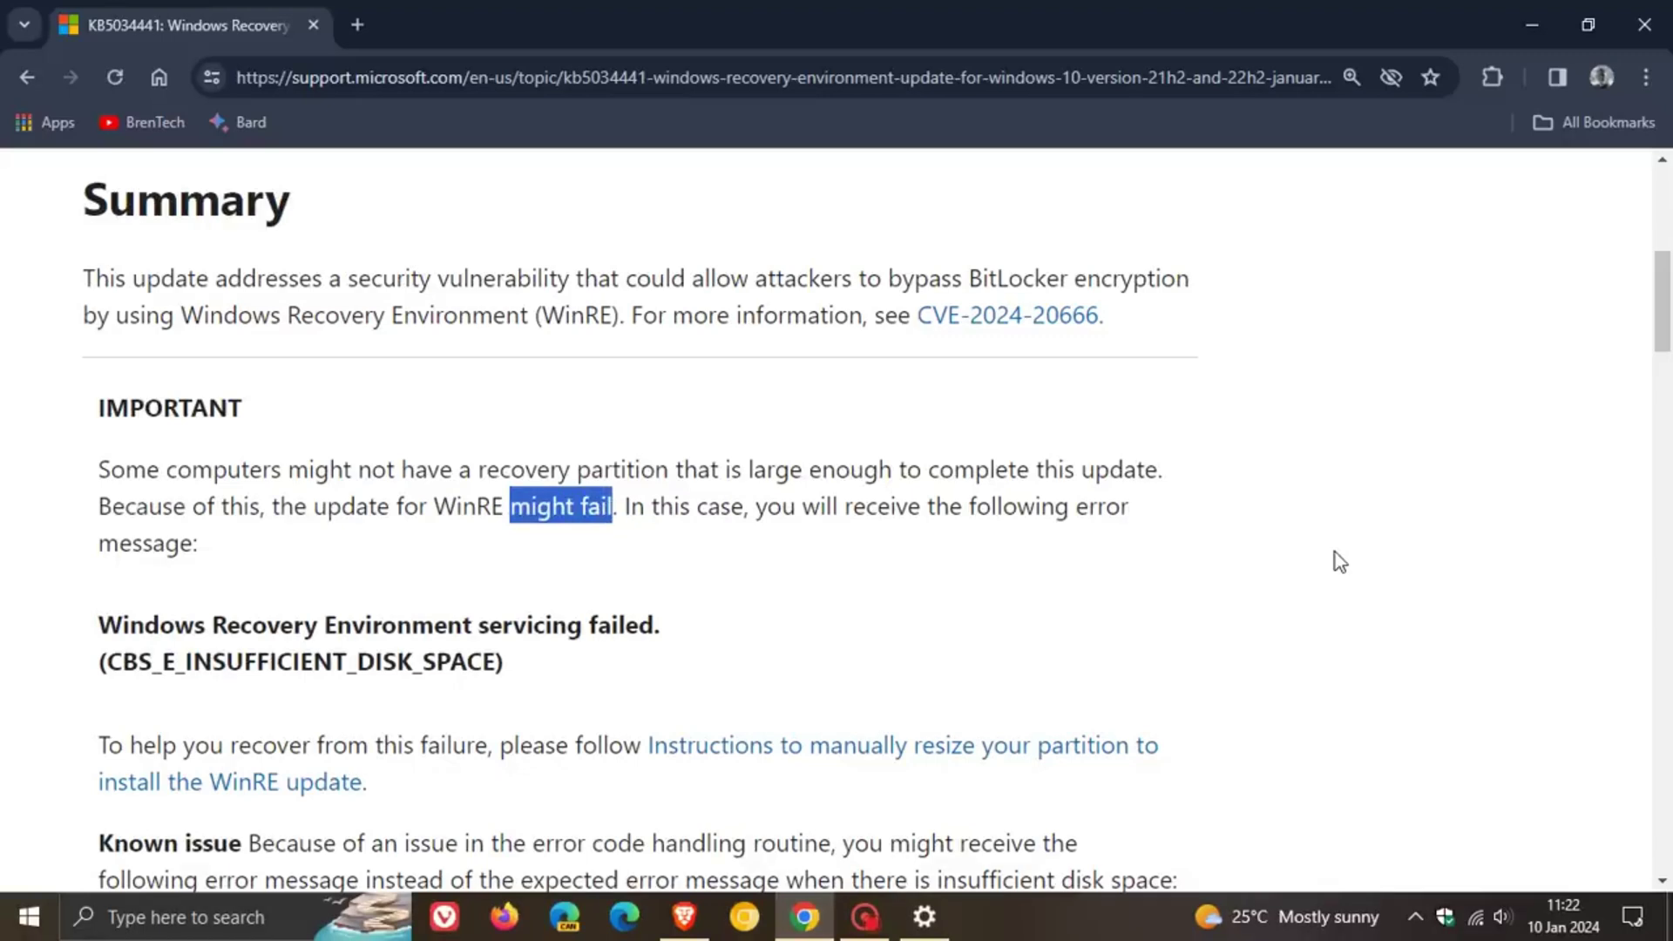
{"action": "left_click", "coordinate": [1400, 582]}
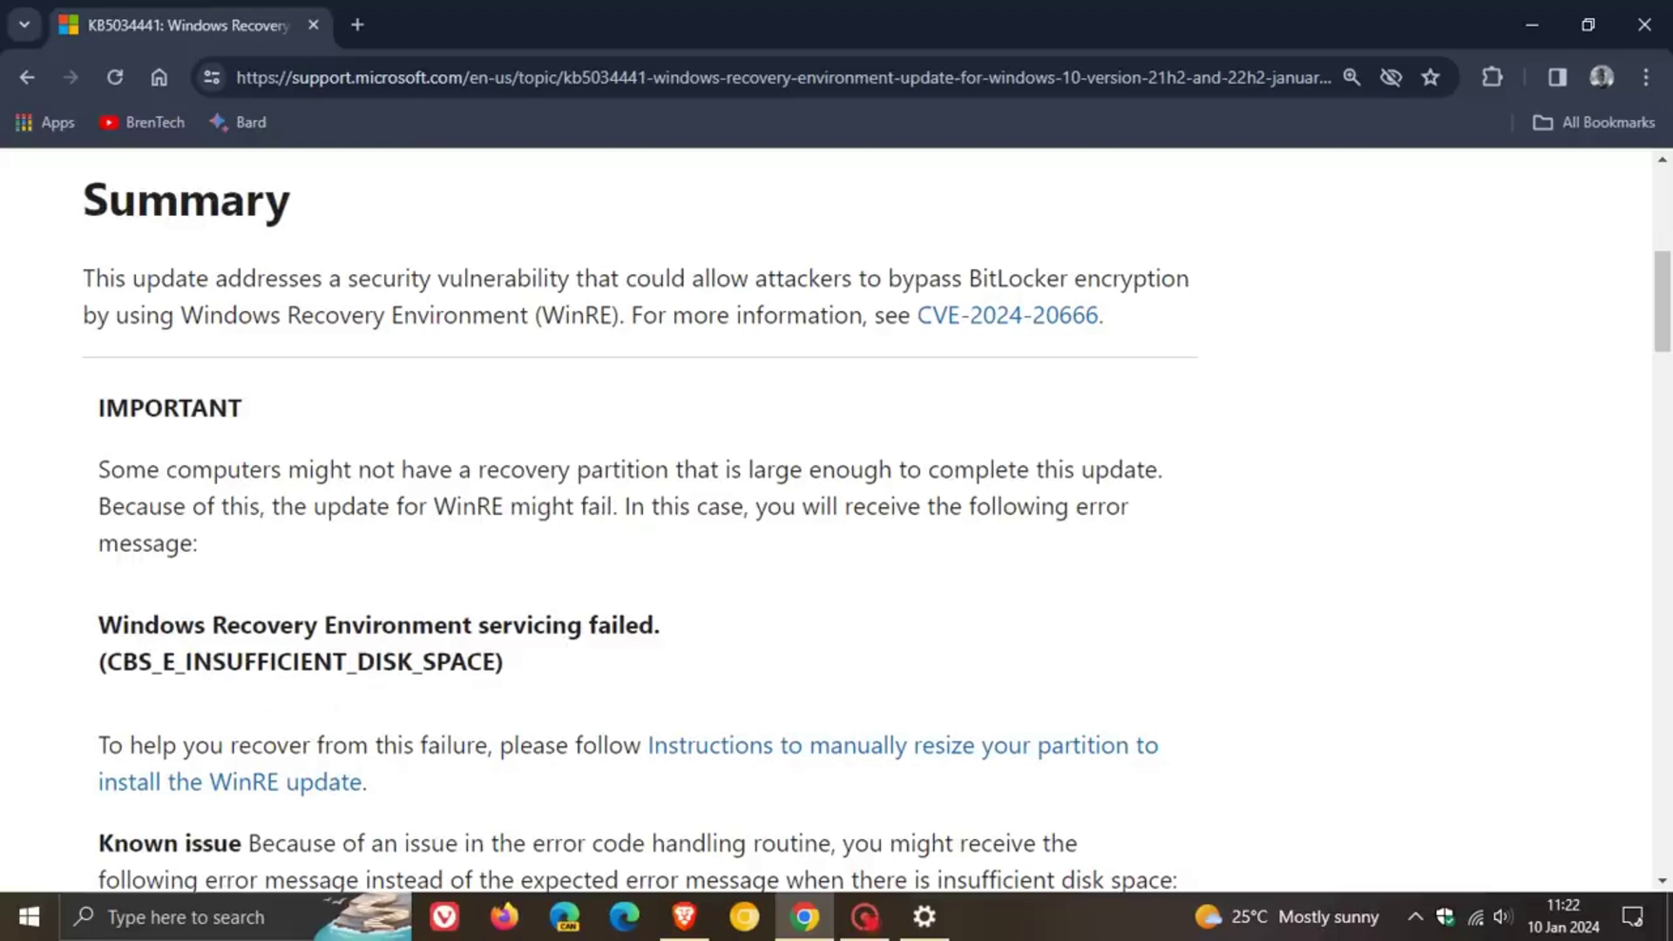
Step: Open the Create and format hard disk partitions tool and maximize it to inspect the partitions on Disk 0
{"action": "left_click", "coordinate": [237, 929]}
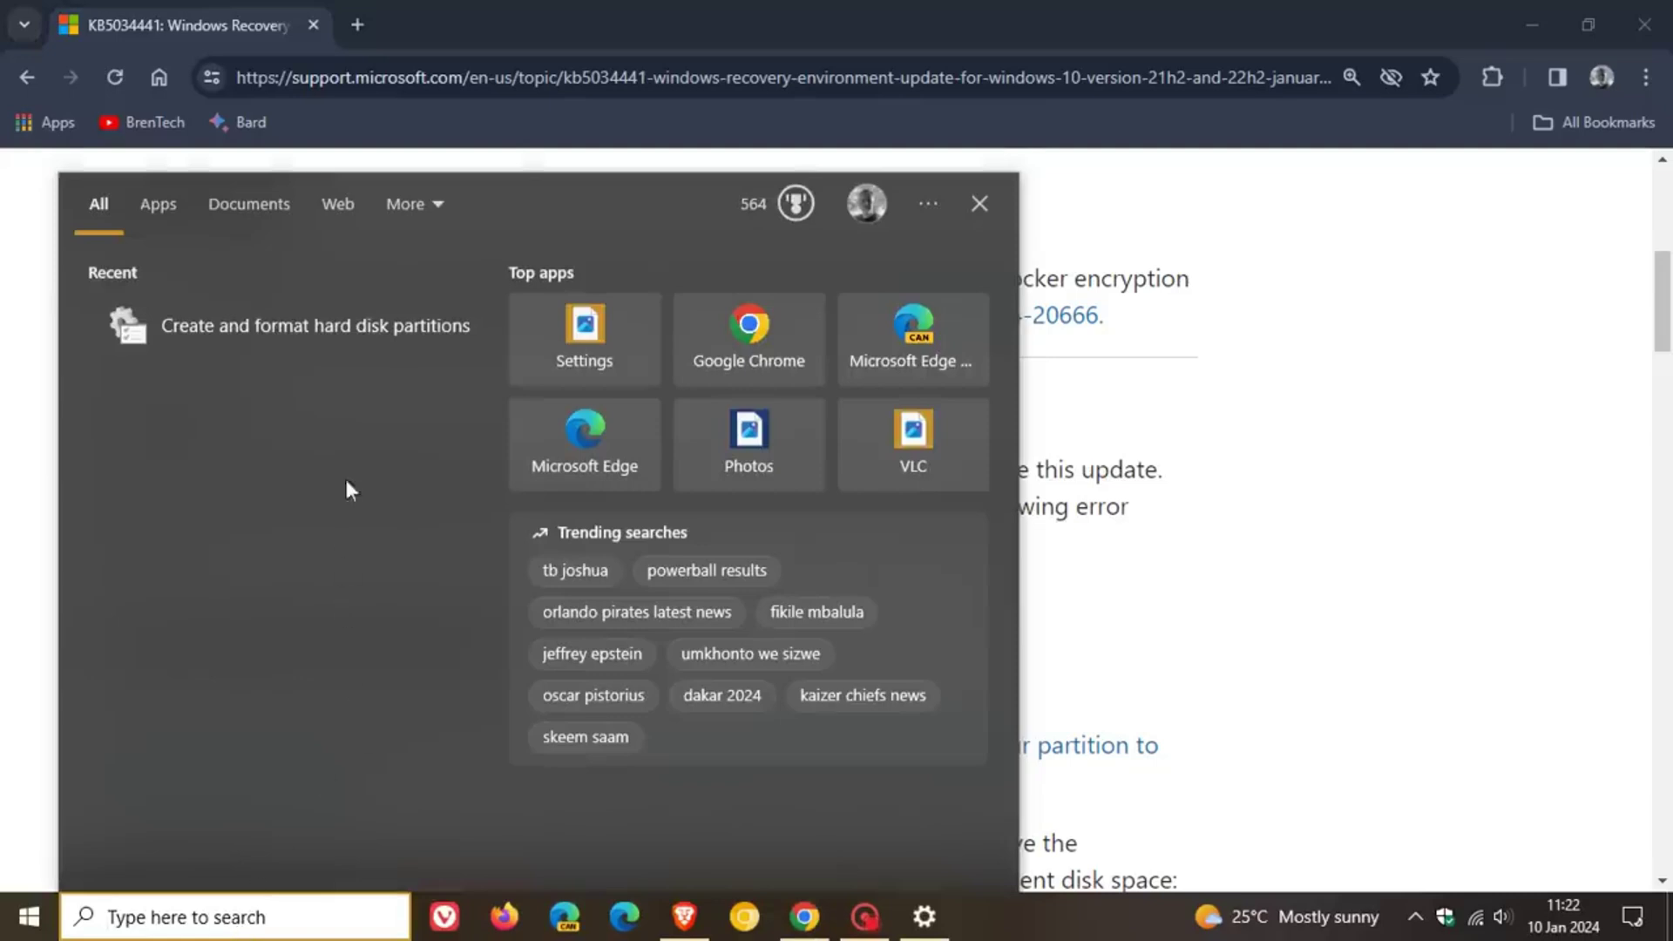
{"action": "left_click", "coordinate": [364, 329]}
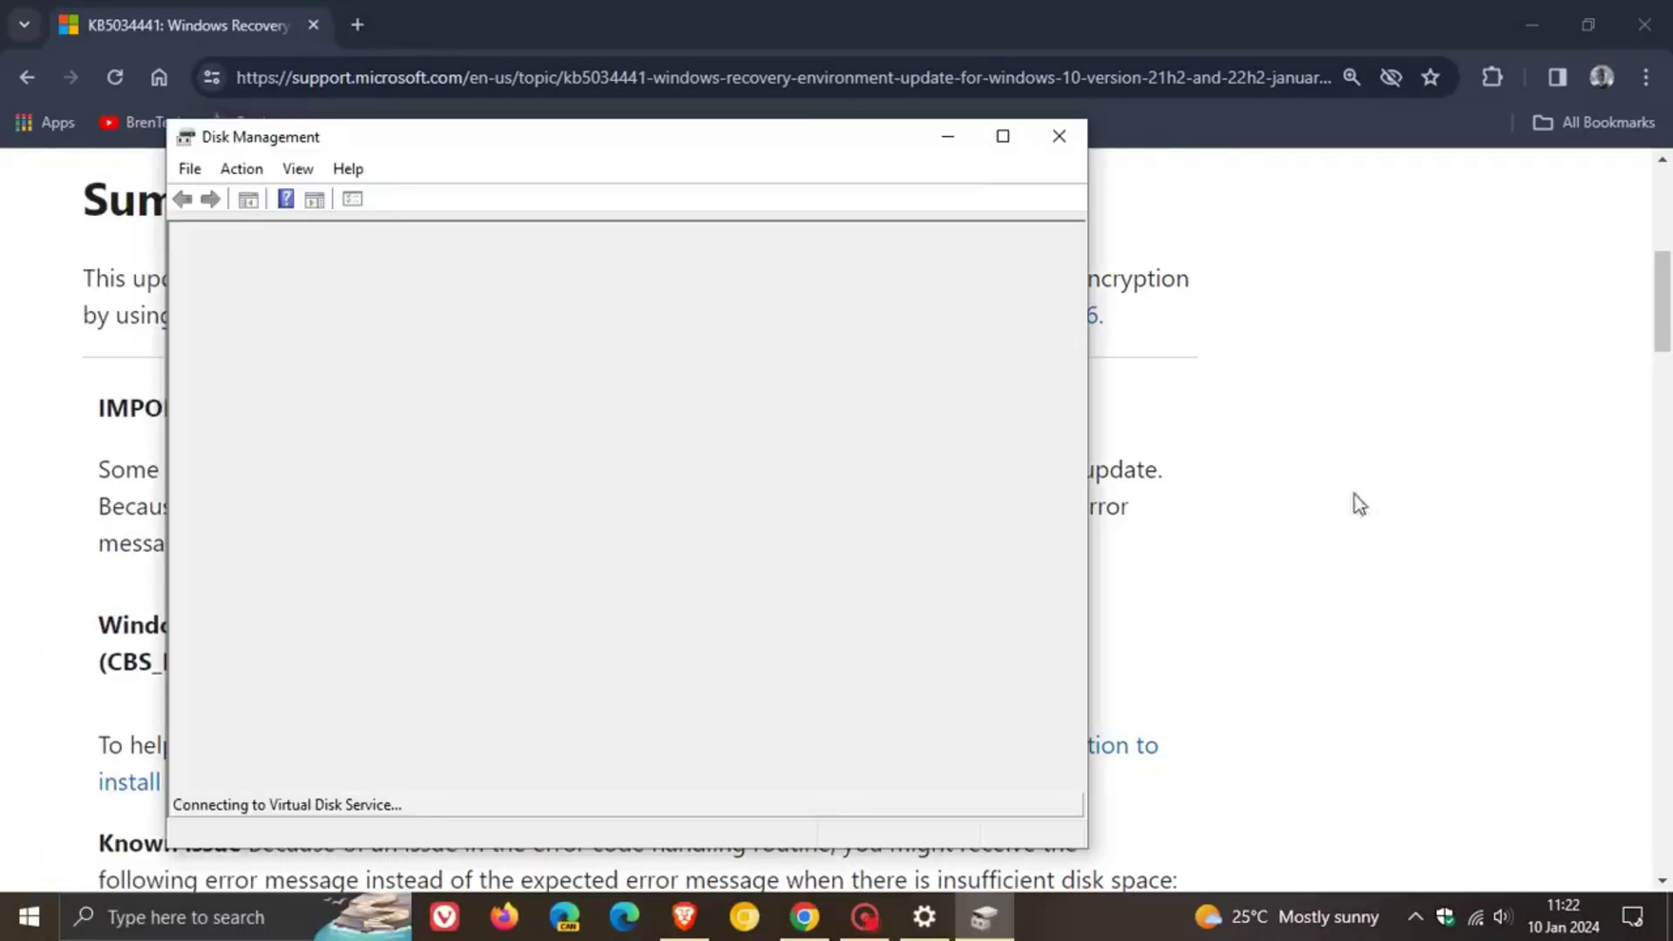
{"action": "left_click", "coordinate": [1003, 137]}
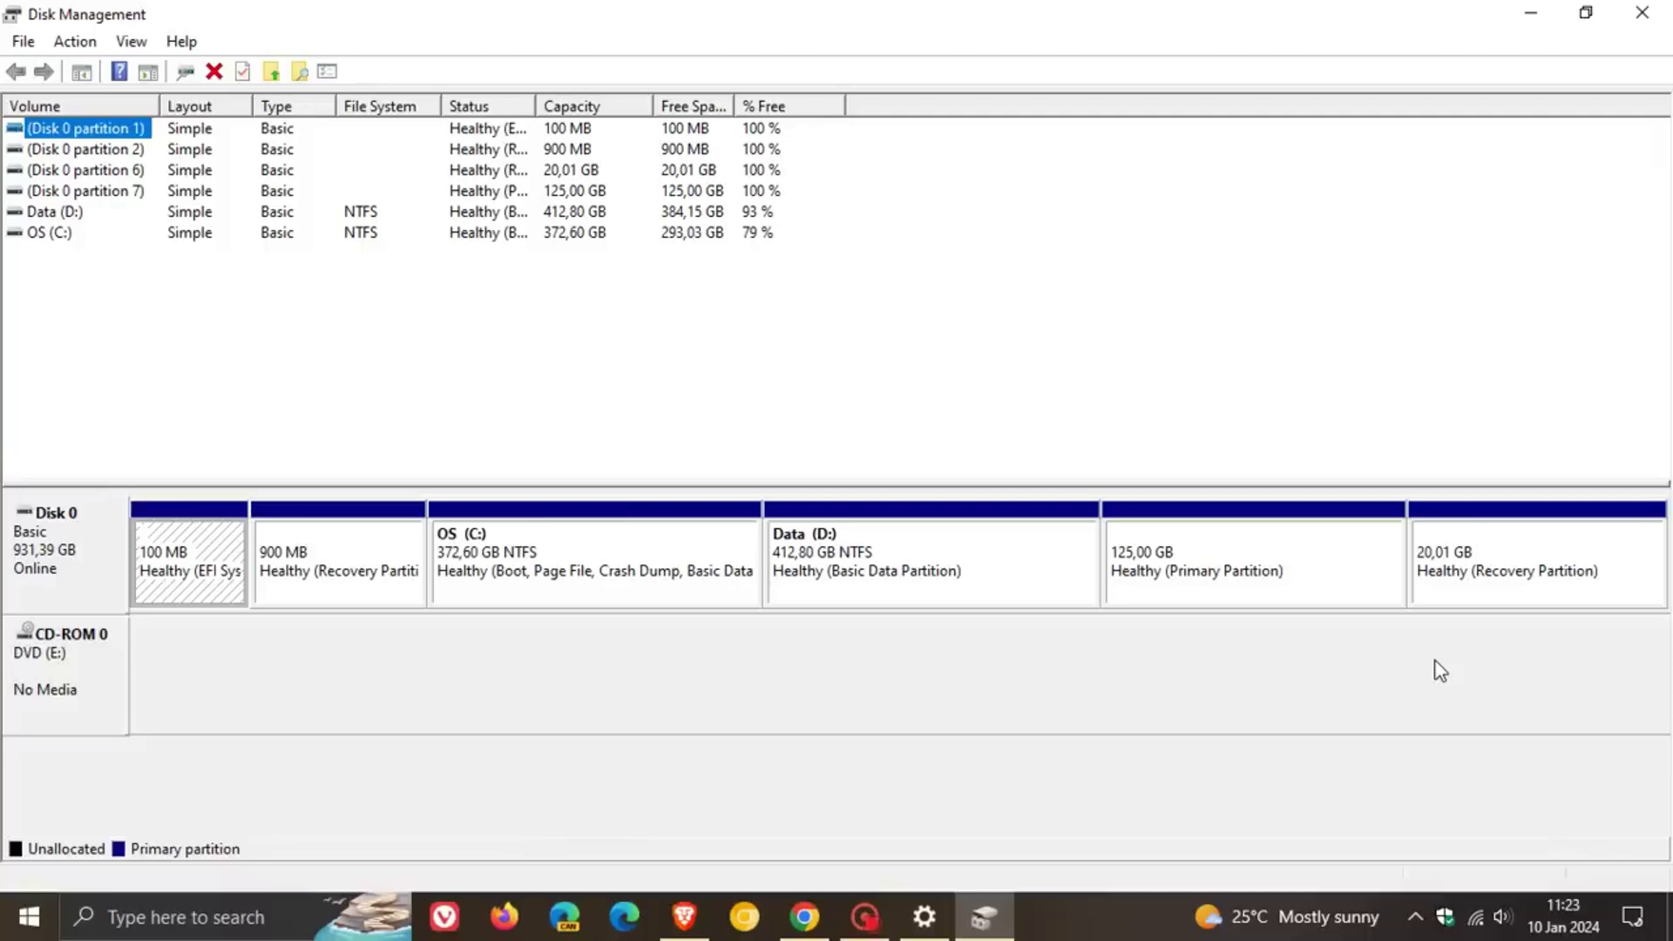
Step: Return to the KB5034441 article in Chrome and reread its summary, error messages and known issue, highlighting "might fail"
{"action": "left_click", "coordinate": [804, 916]}
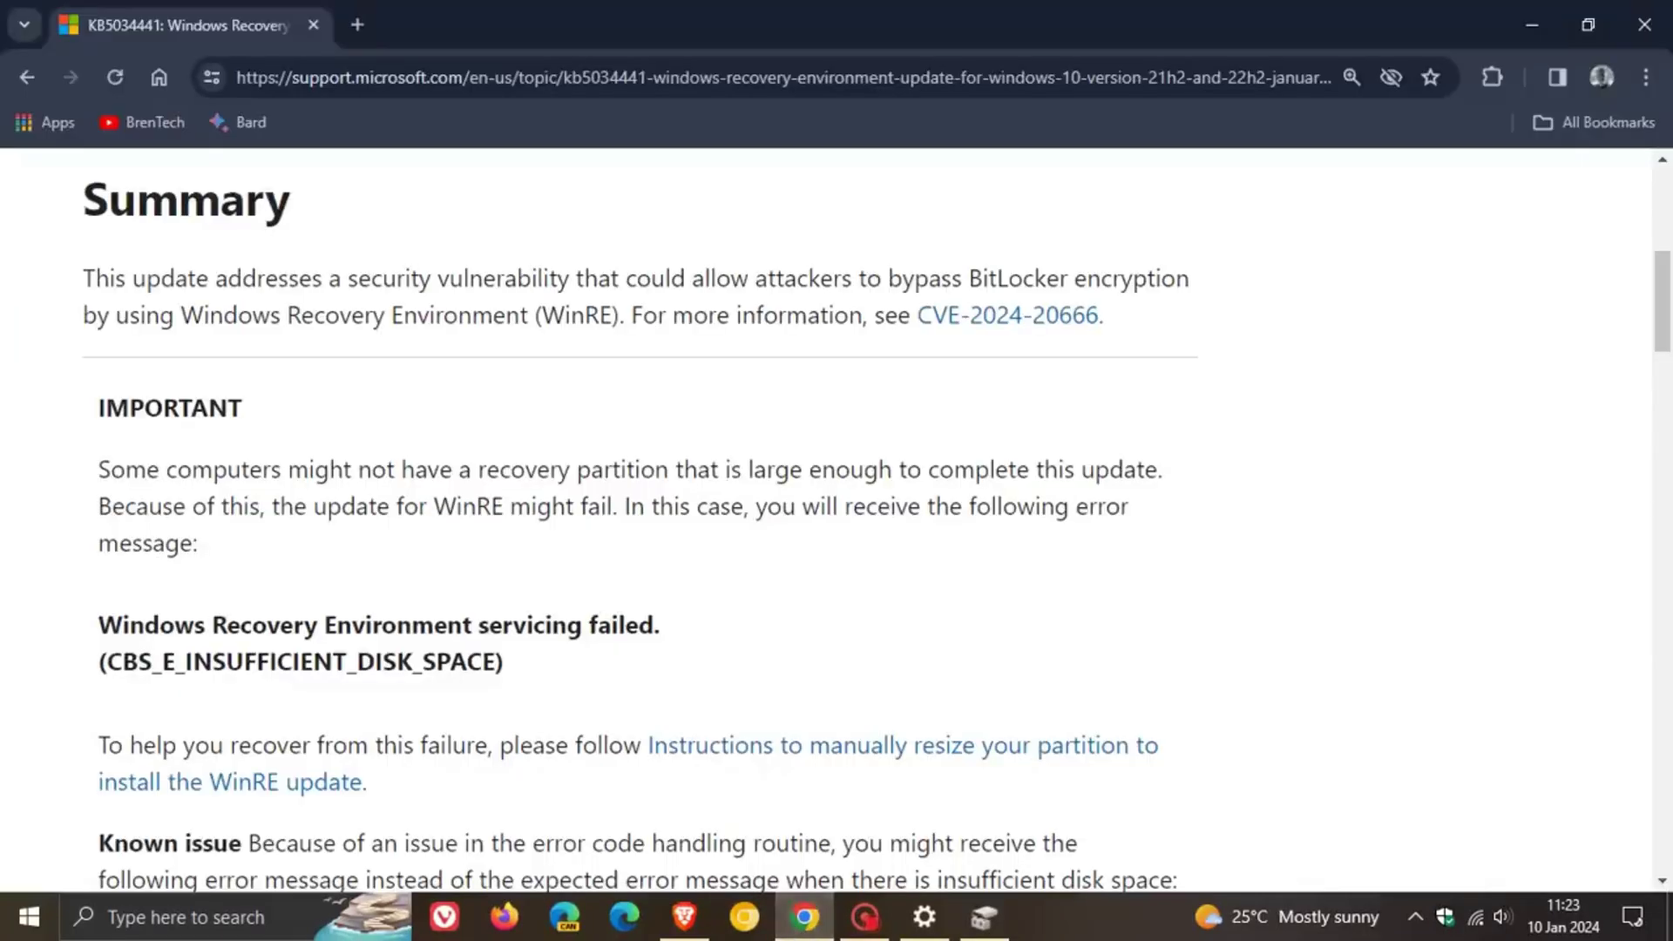
{"action": "scroll", "coordinate": [1415, 529], "scroll_direction": "up", "scroll_amount": 6}
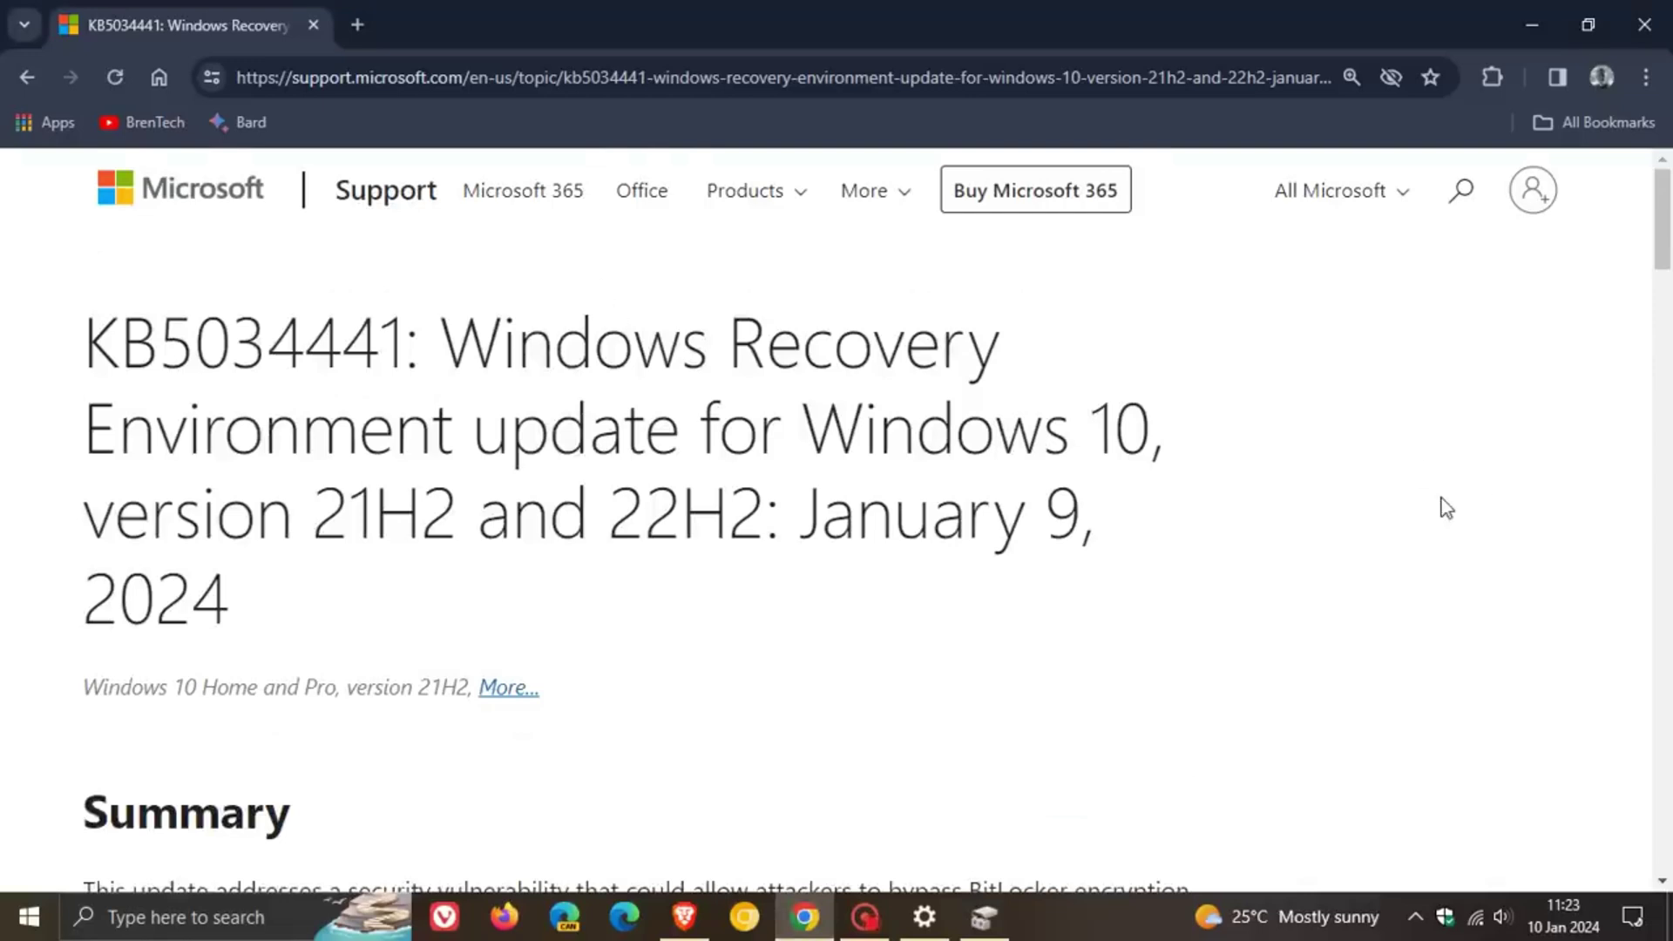
{"action": "scroll", "coordinate": [1446, 508], "scroll_direction": "down", "scroll_amount": 5}
{"action": "scroll", "coordinate": [1446, 508], "scroll_direction": "down", "scroll_amount": 1}
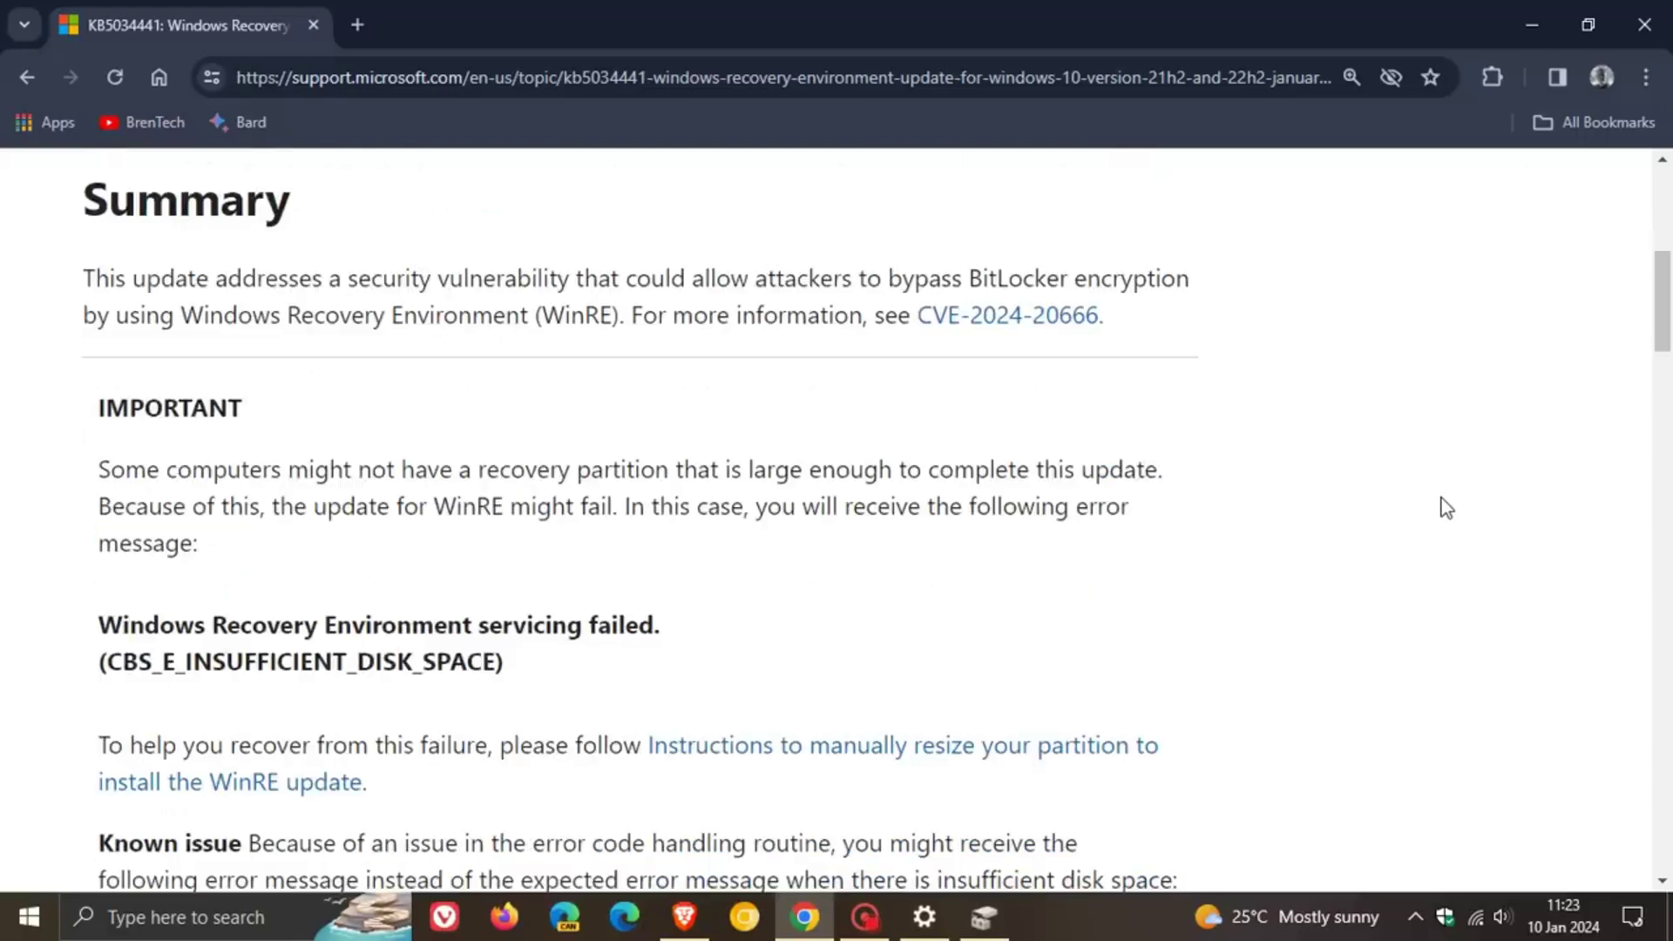
{"action": "scroll", "coordinate": [1446, 508], "scroll_direction": "down", "scroll_amount": 1}
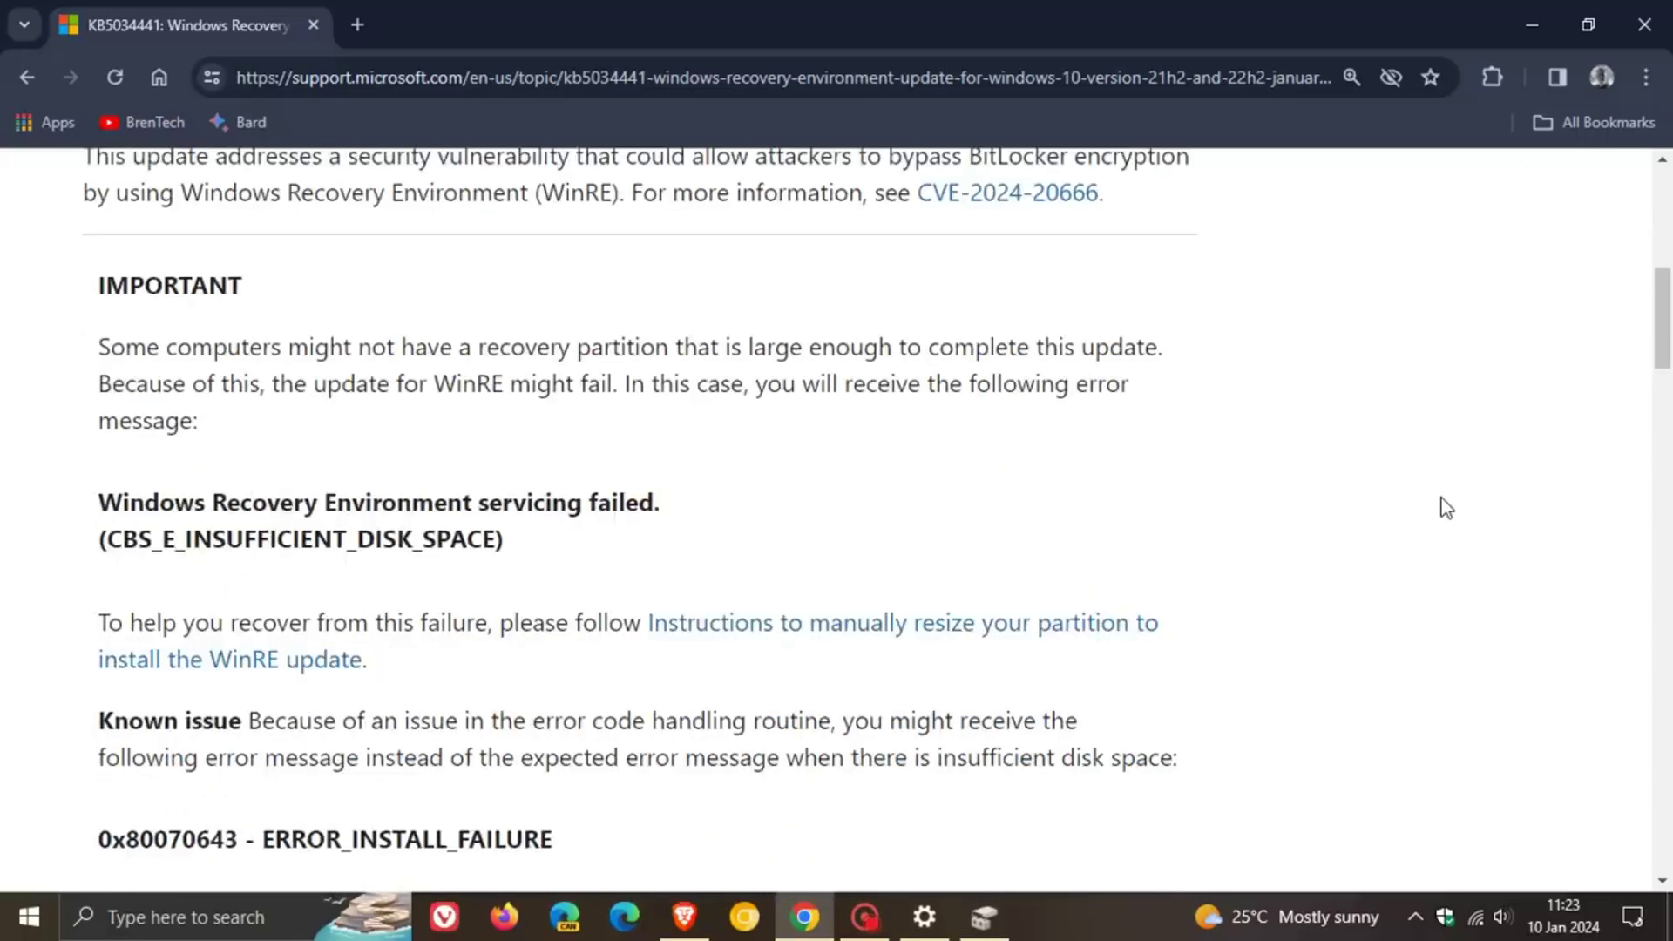
{"action": "scroll", "coordinate": [1444, 505], "scroll_direction": "up", "scroll_amount": 2}
{"action": "scroll", "coordinate": [1441, 504], "scroll_direction": "down", "scroll_amount": 2}
{"action": "scroll", "coordinate": [1452, 437], "scroll_direction": "down", "scroll_amount": 2}
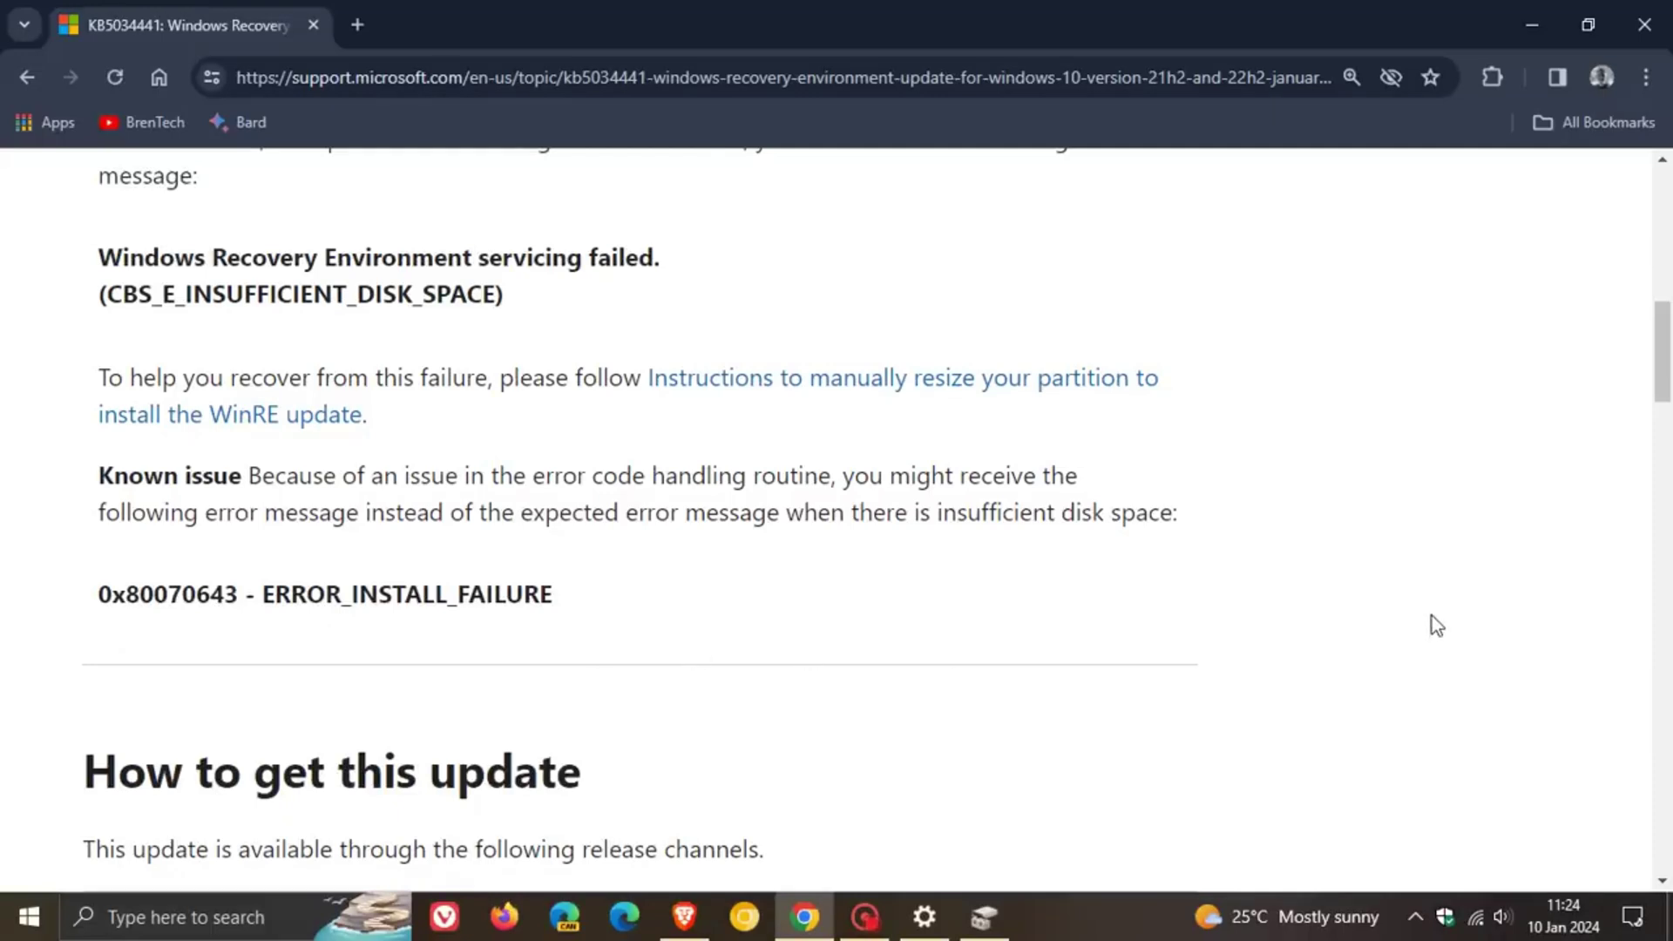
{"action": "scroll", "coordinate": [1433, 624], "scroll_direction": "up", "scroll_amount": 4}
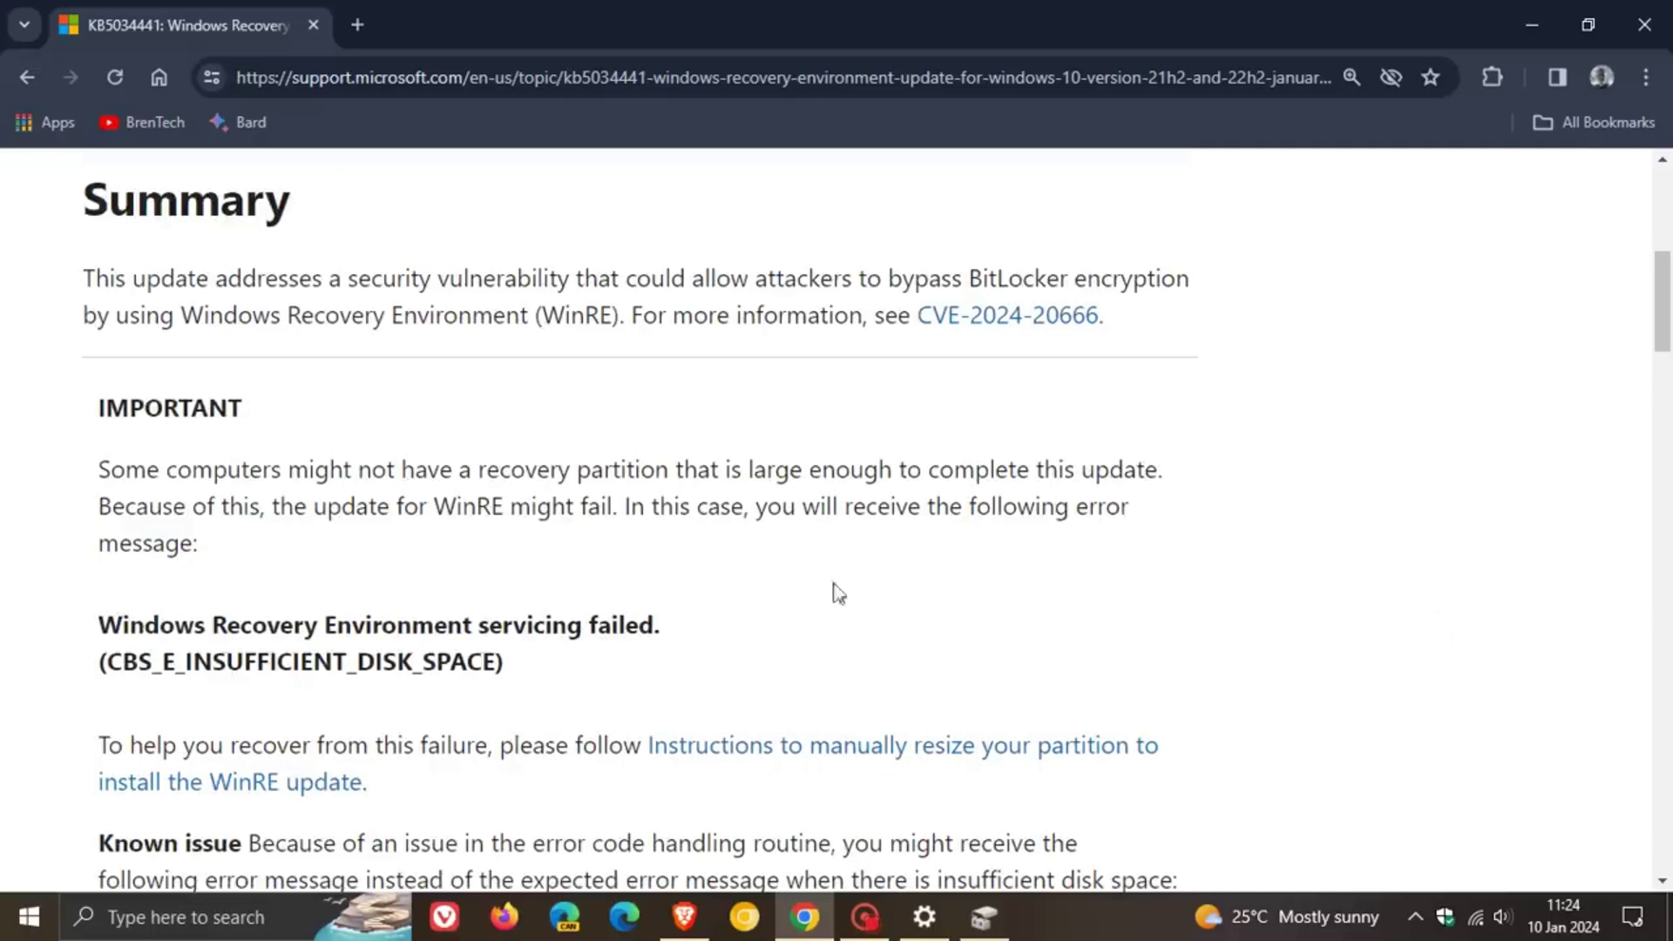
{"action": "left_click_drag", "start_coordinate": [503, 507], "coordinate": [613, 506]}
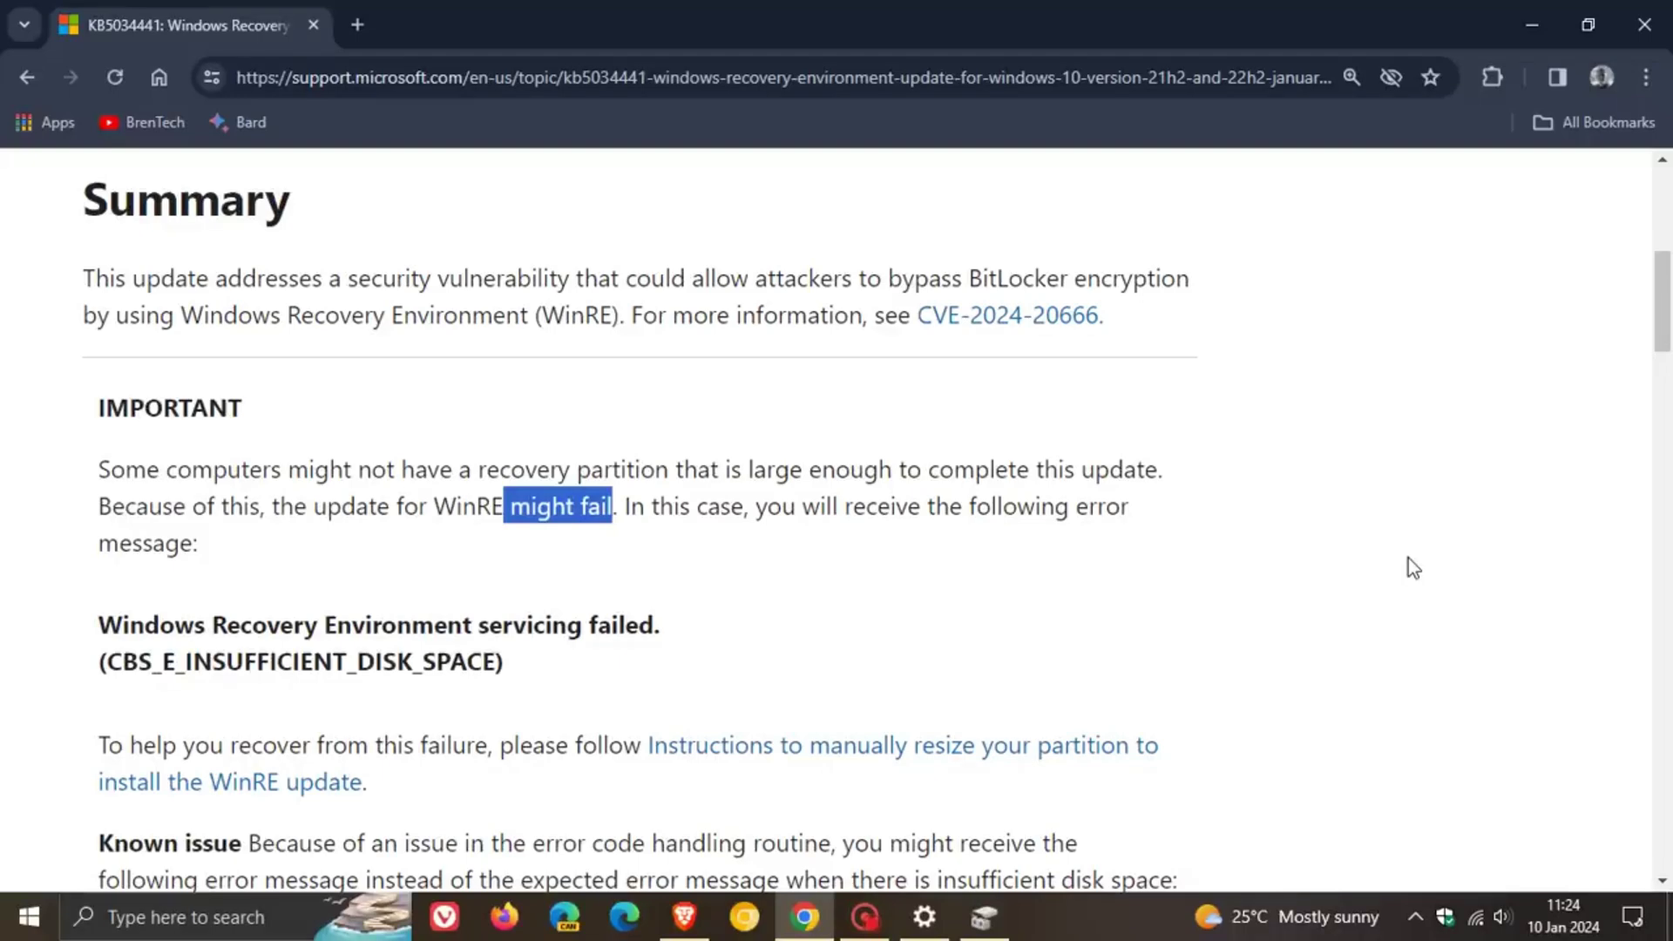
{"action": "left_click", "coordinate": [1408, 567]}
Step: Highlight the recovery advice in the article and open the linked instructions to manually resize the partition for the WinRE update
{"action": "scroll", "coordinate": [1408, 566], "scroll_direction": "down", "scroll_amount": 3}
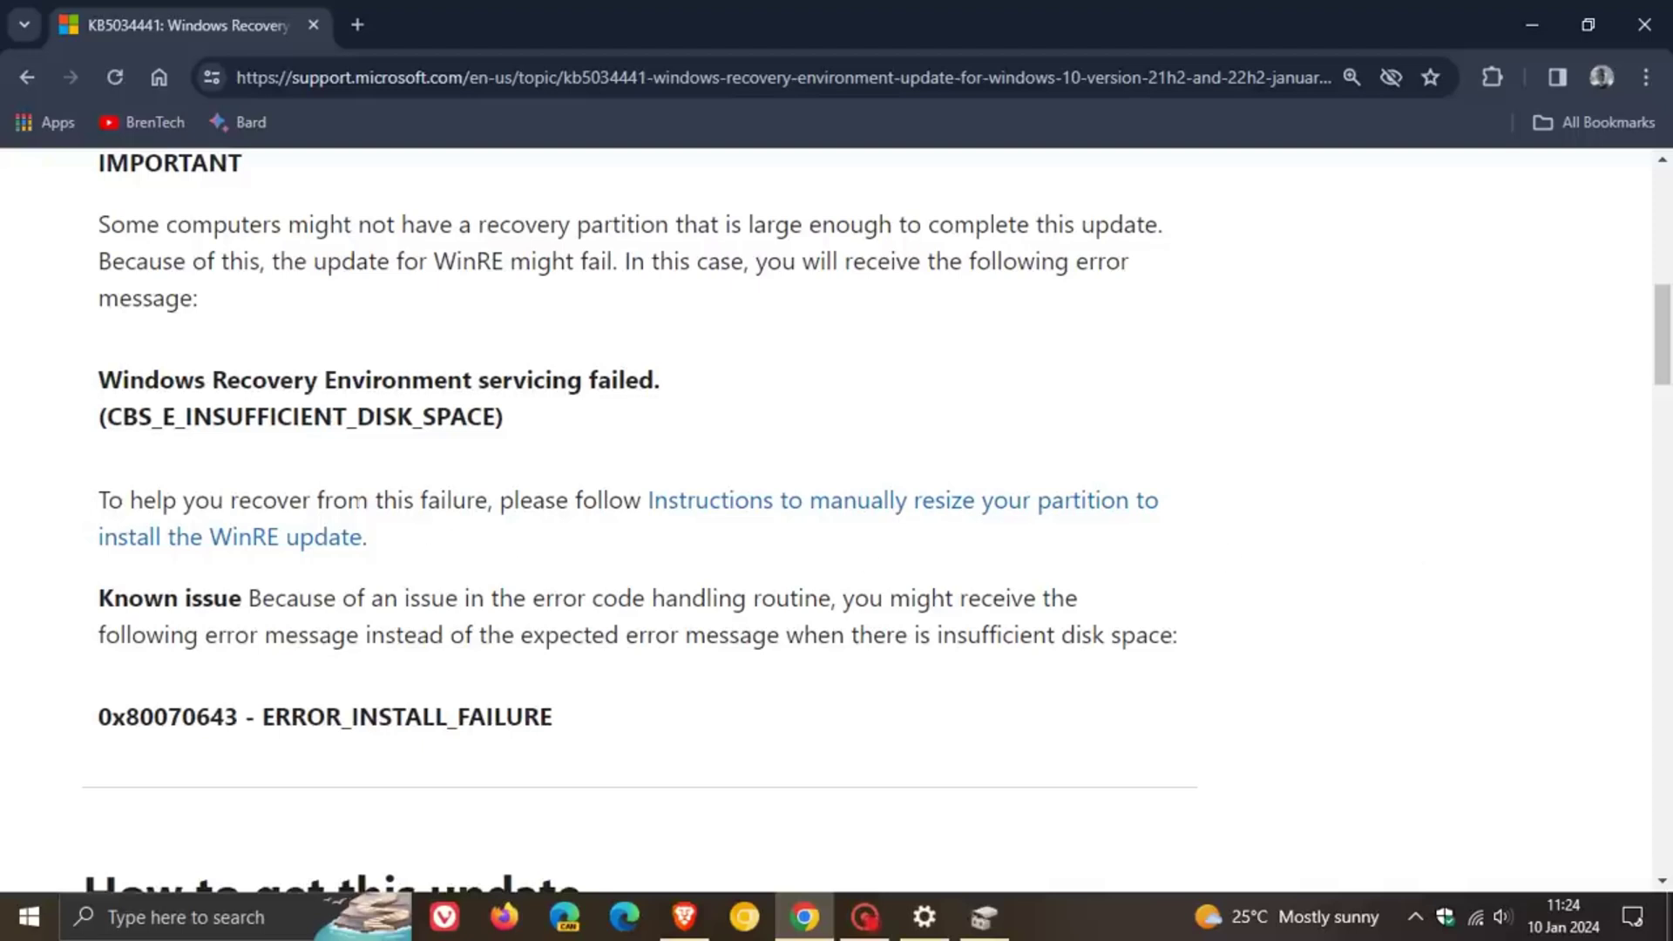
{"action": "left_click_drag", "start_coordinate": [99, 500], "coordinate": [642, 500]}
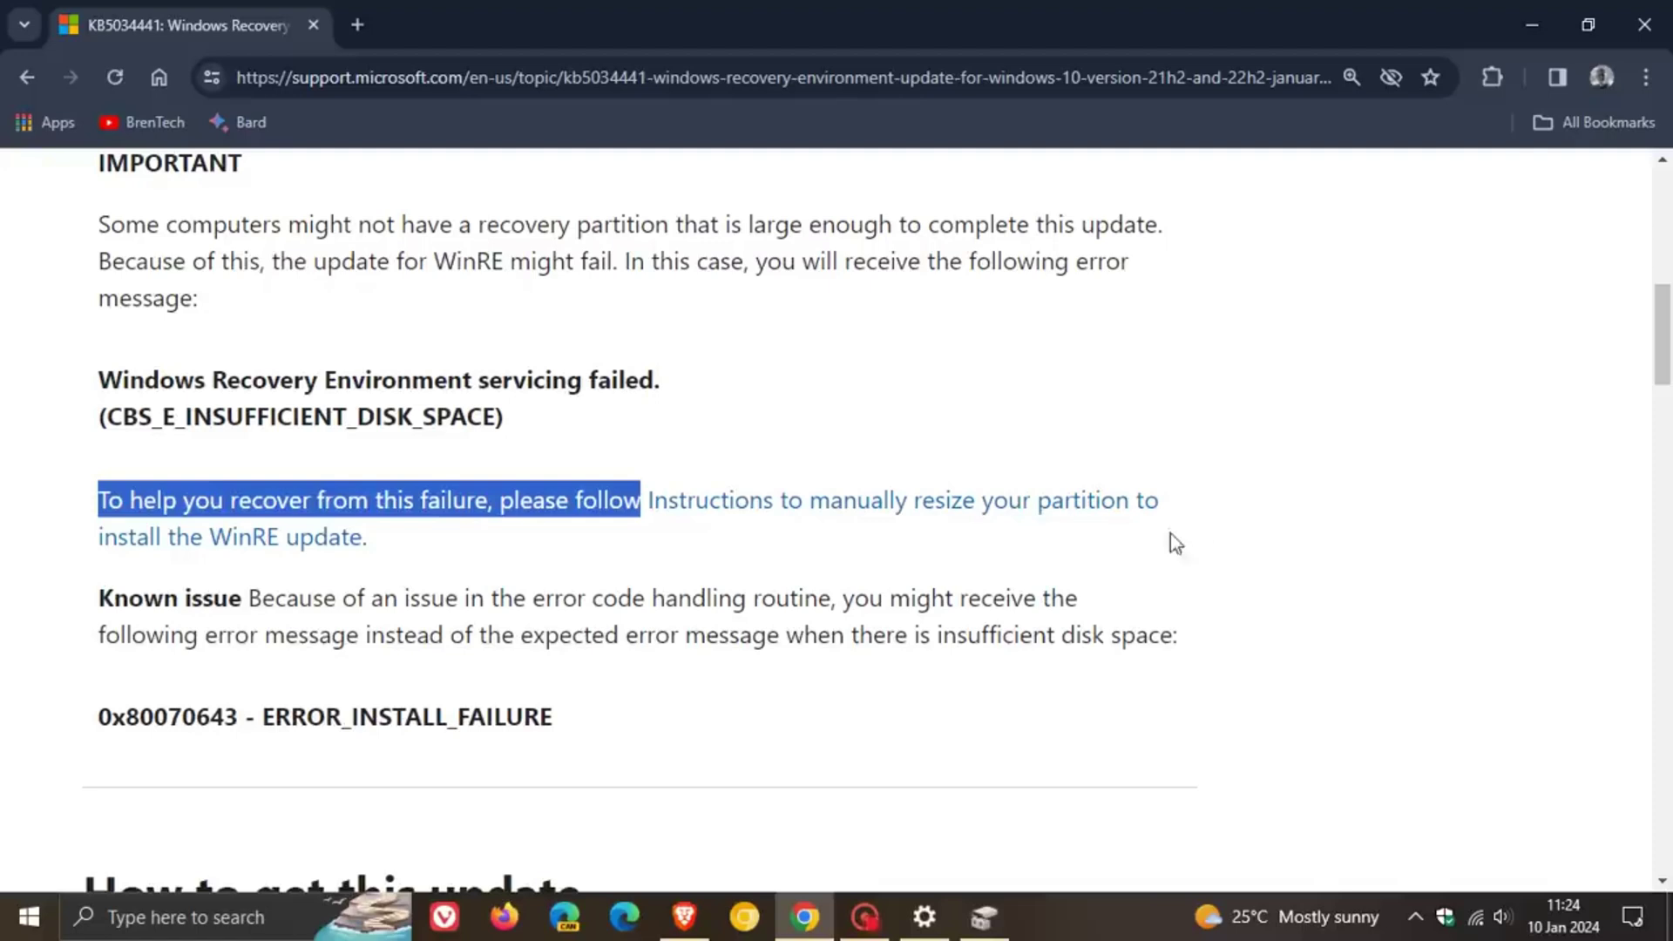
{"action": "left_click", "coordinate": [1063, 505]}
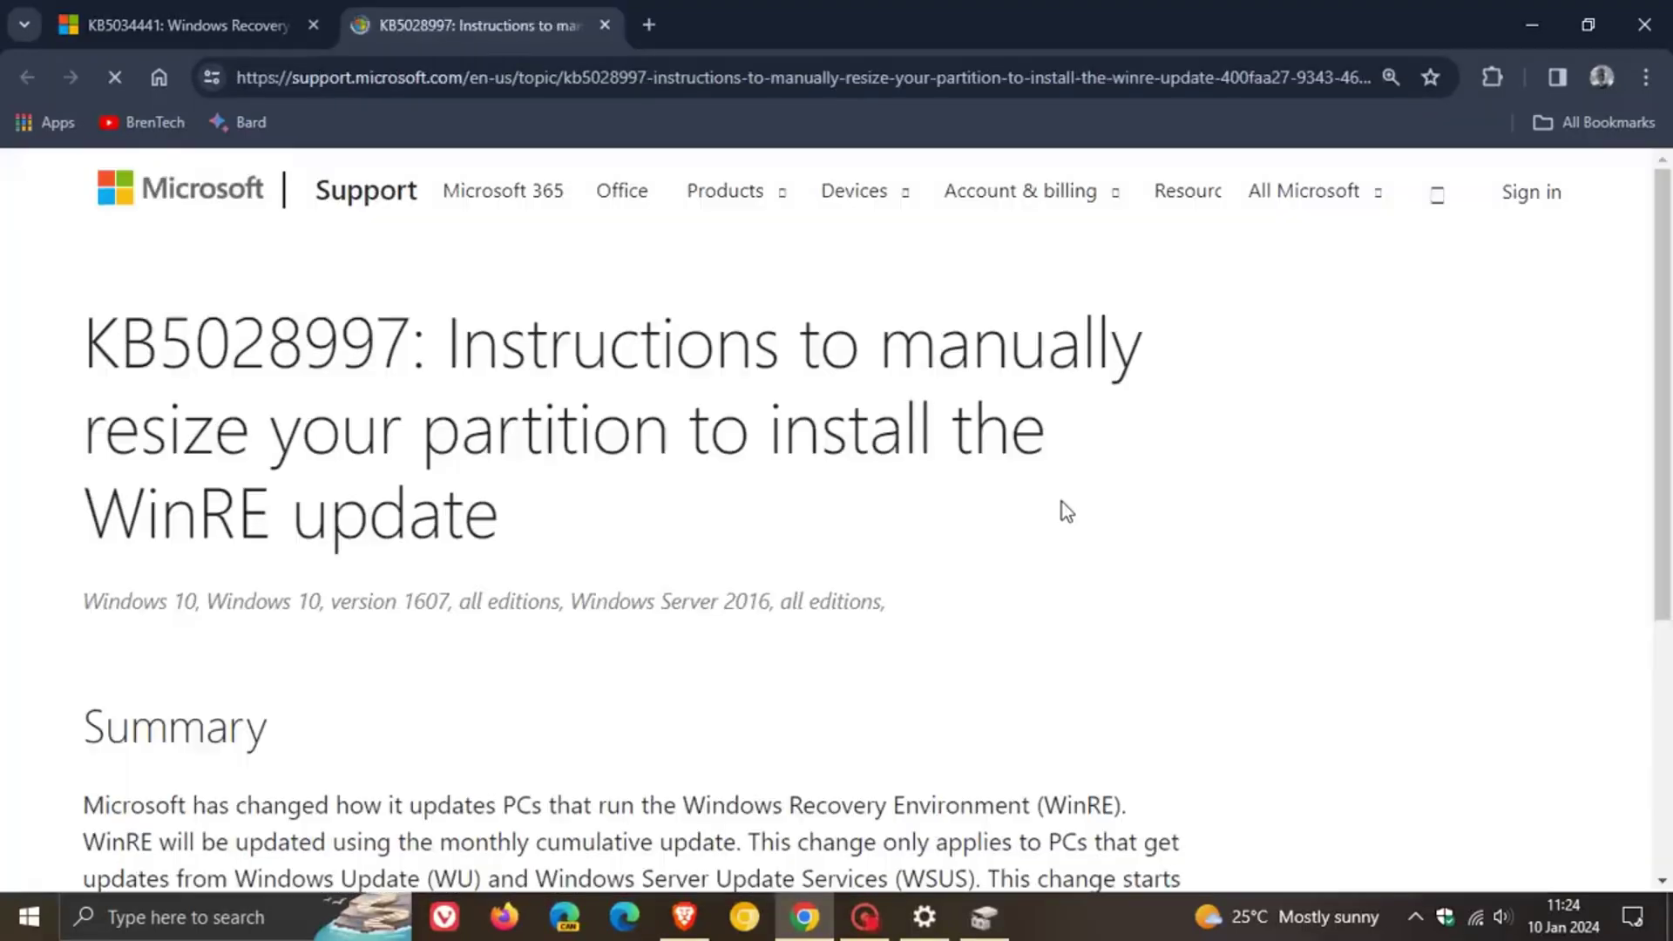
Step: Examine the KB5028997 instructions for manually resizing the partition by 250 MB, from the Command Prompt steps through re-enabling WinRE
{"action": "scroll", "coordinate": [1359, 479], "scroll_direction": "down", "scroll_amount": 9}
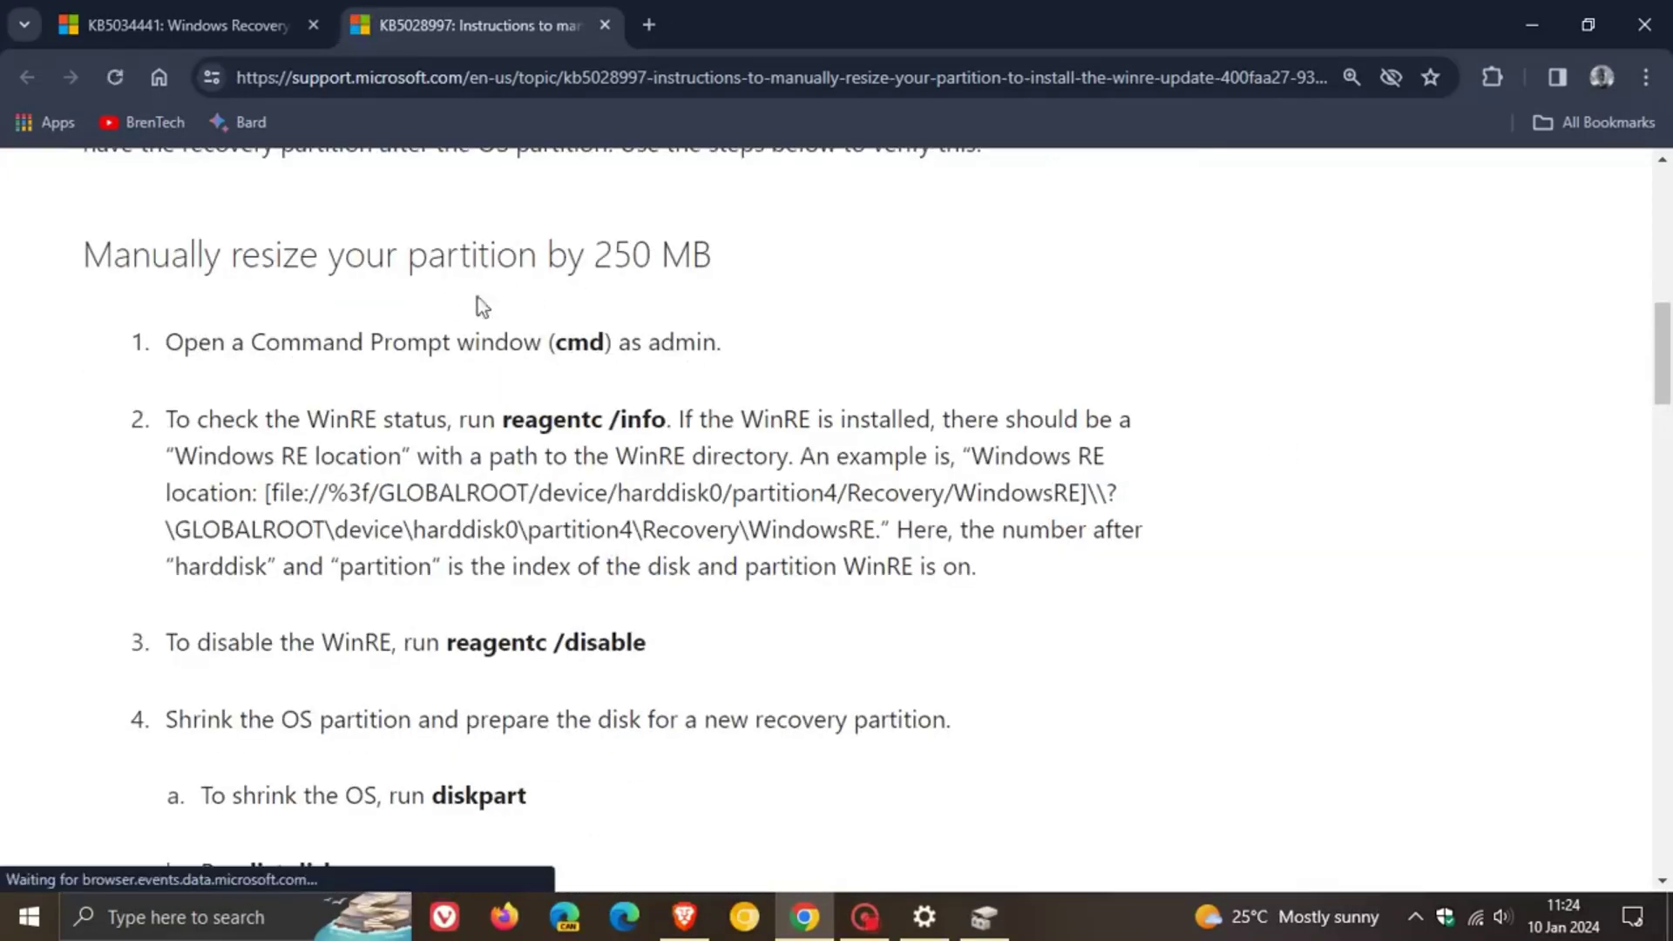
{"action": "scroll", "coordinate": [1376, 436], "scroll_direction": "down", "scroll_amount": 5}
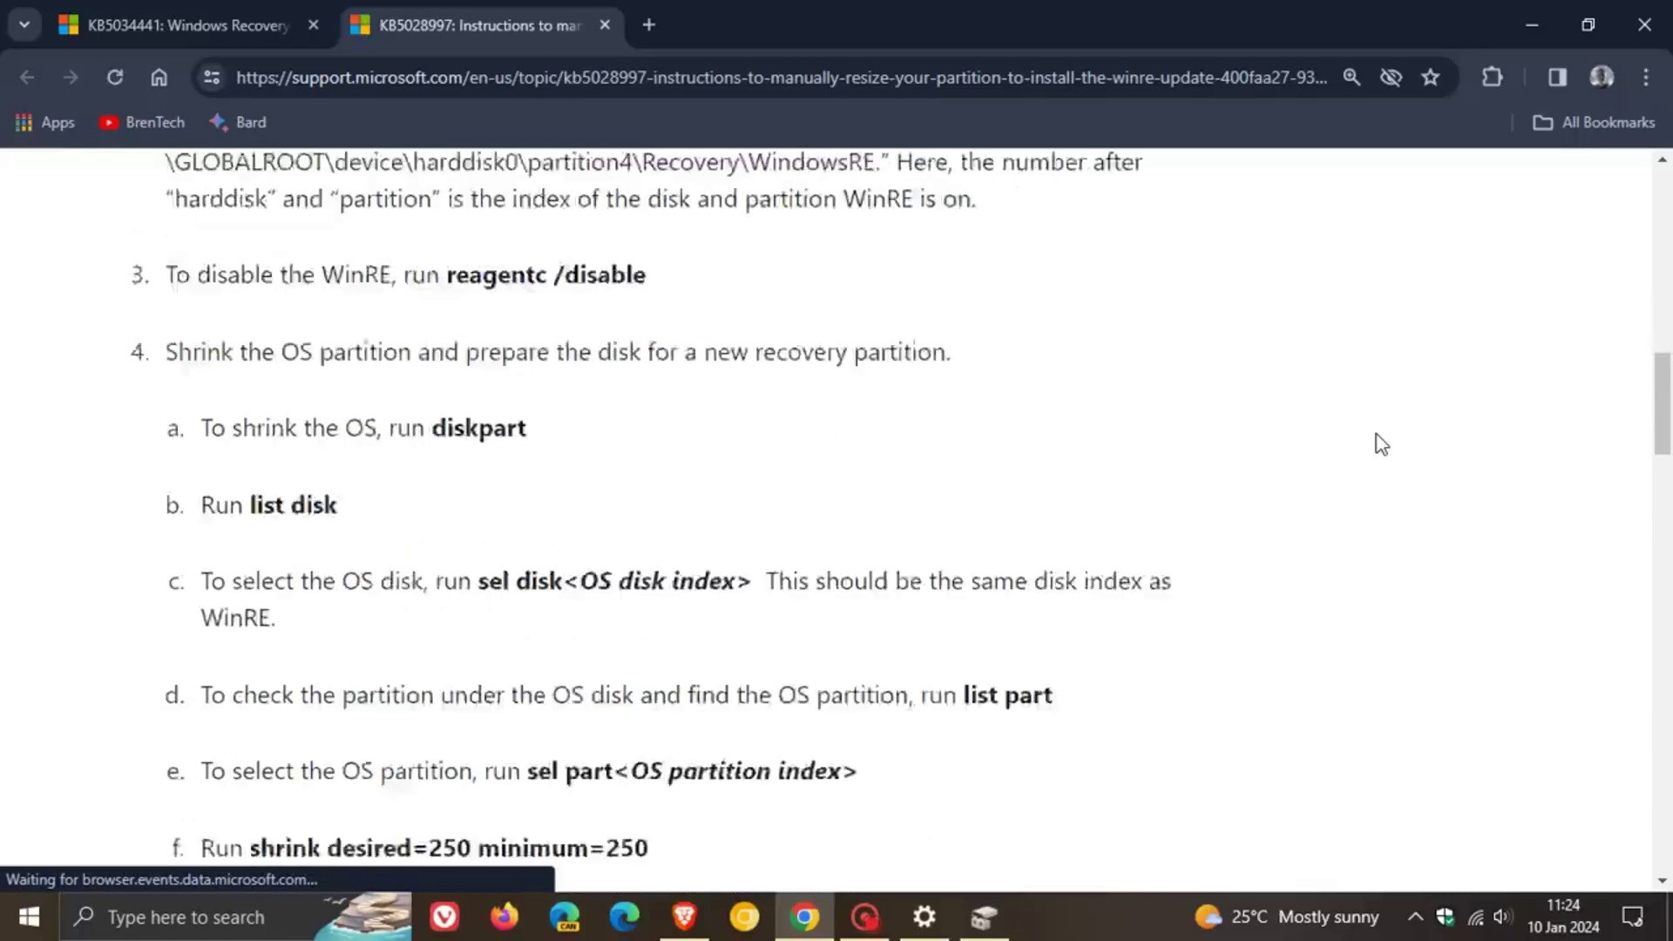
{"action": "scroll", "coordinate": [1376, 436], "scroll_direction": "down", "scroll_amount": 3}
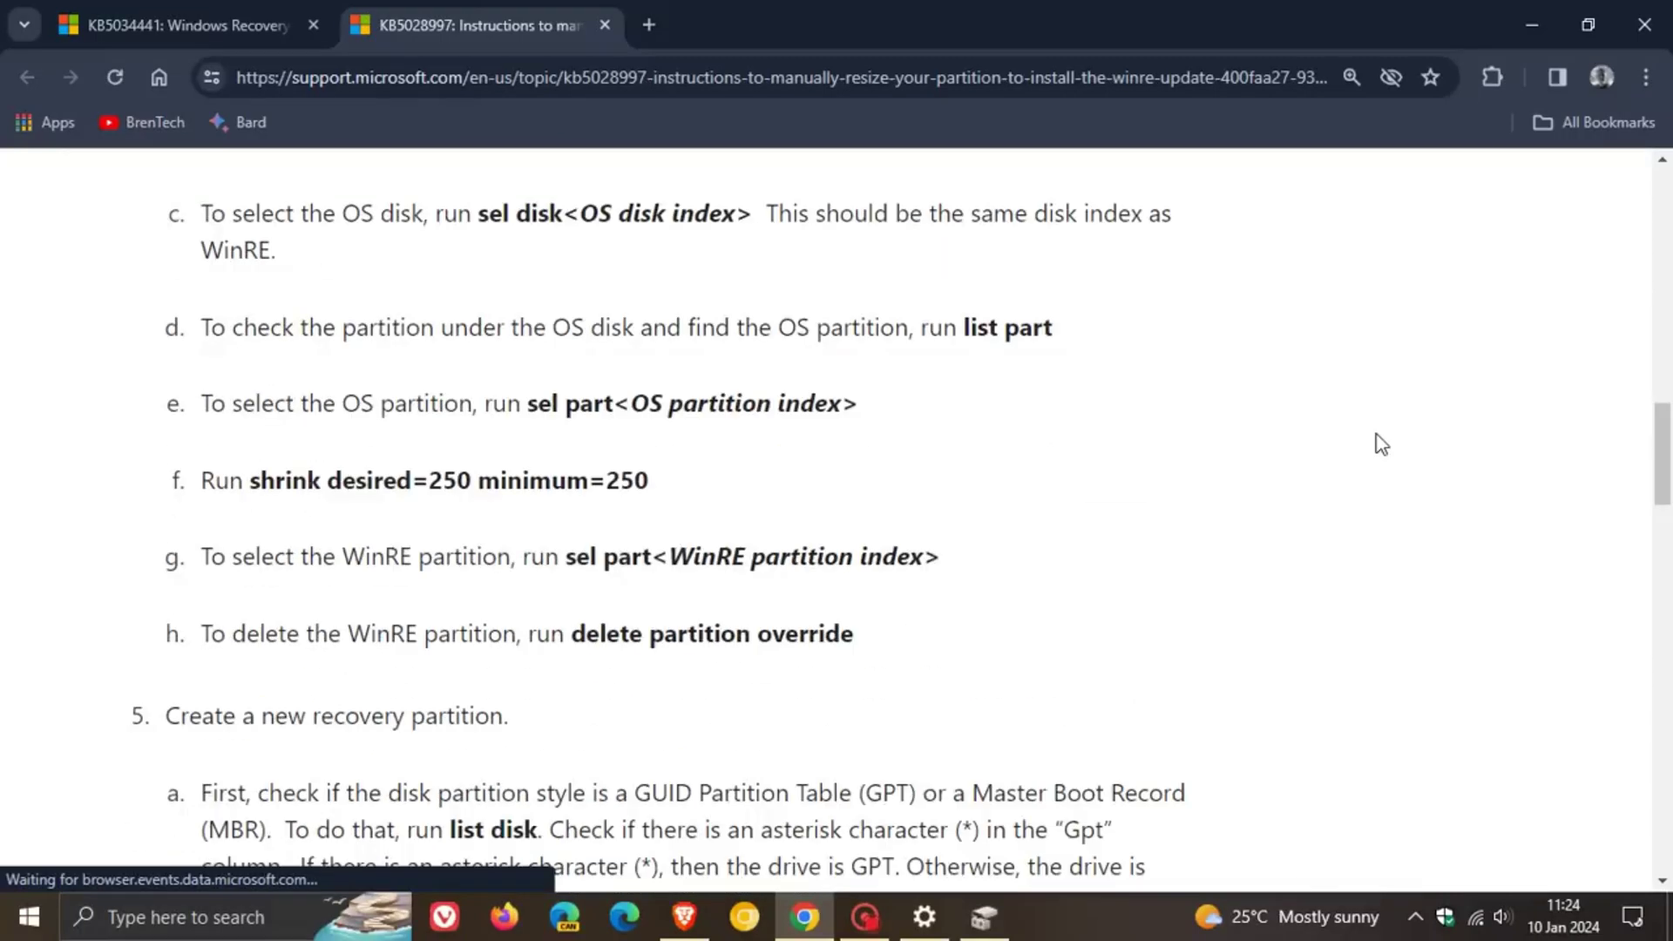
{"action": "scroll", "coordinate": [1377, 436], "scroll_direction": "down", "scroll_amount": 3}
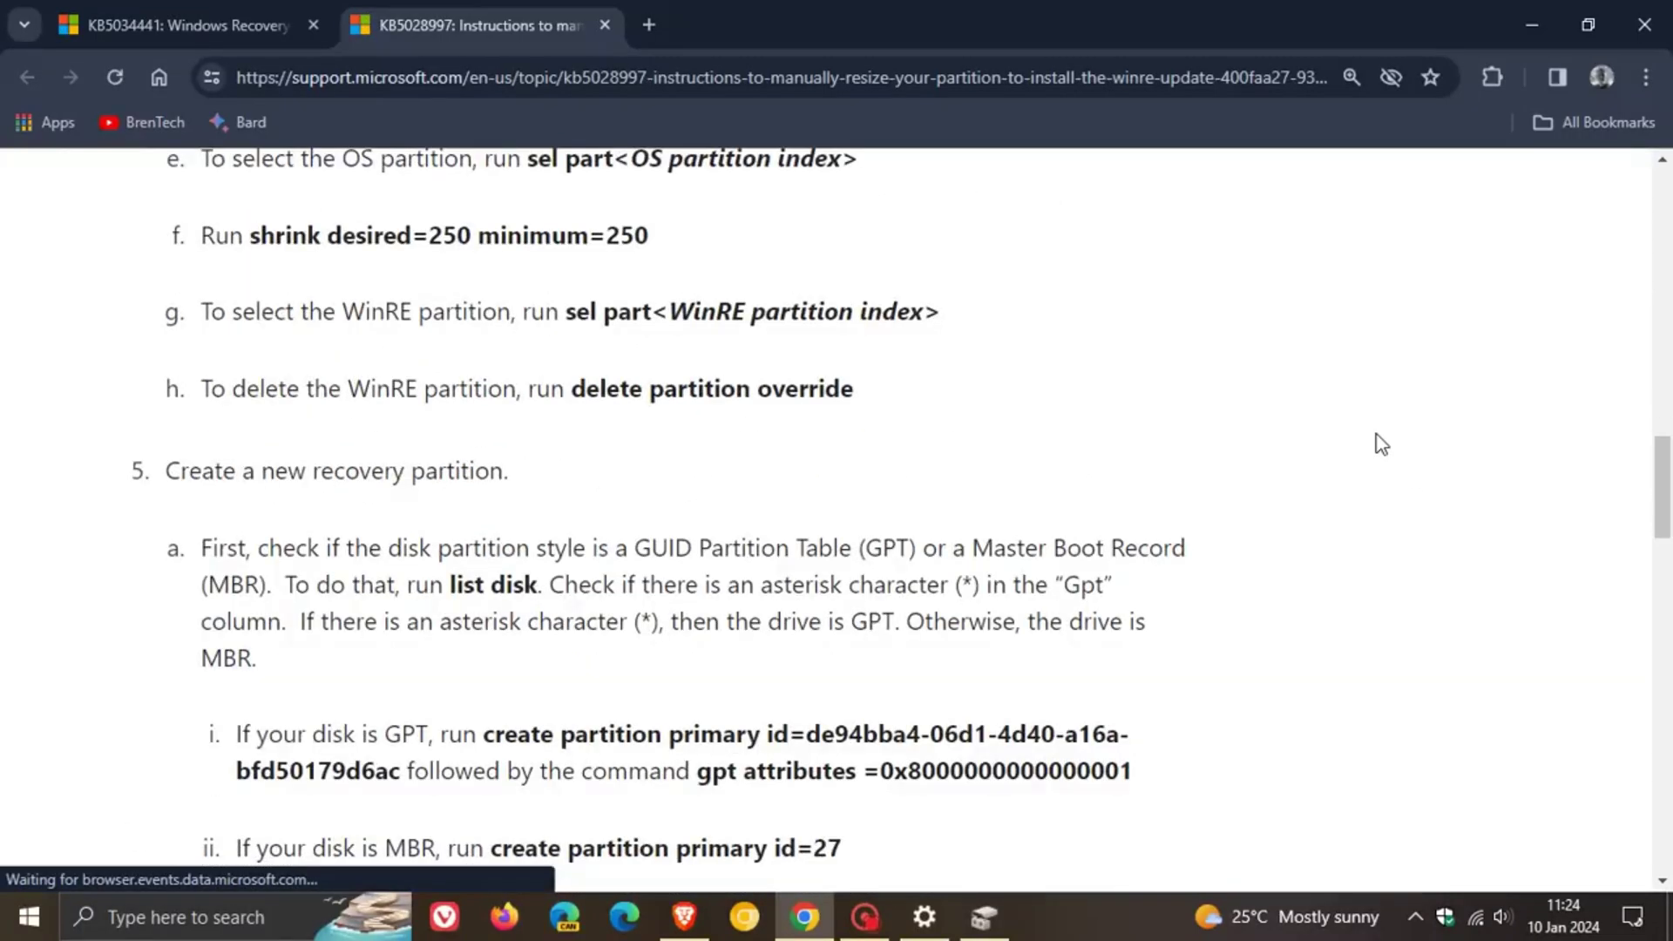
{"action": "scroll", "coordinate": [1376, 435], "scroll_direction": "down", "scroll_amount": 7}
{"action": "scroll", "coordinate": [1381, 444], "scroll_direction": "down", "scroll_amount": 4}
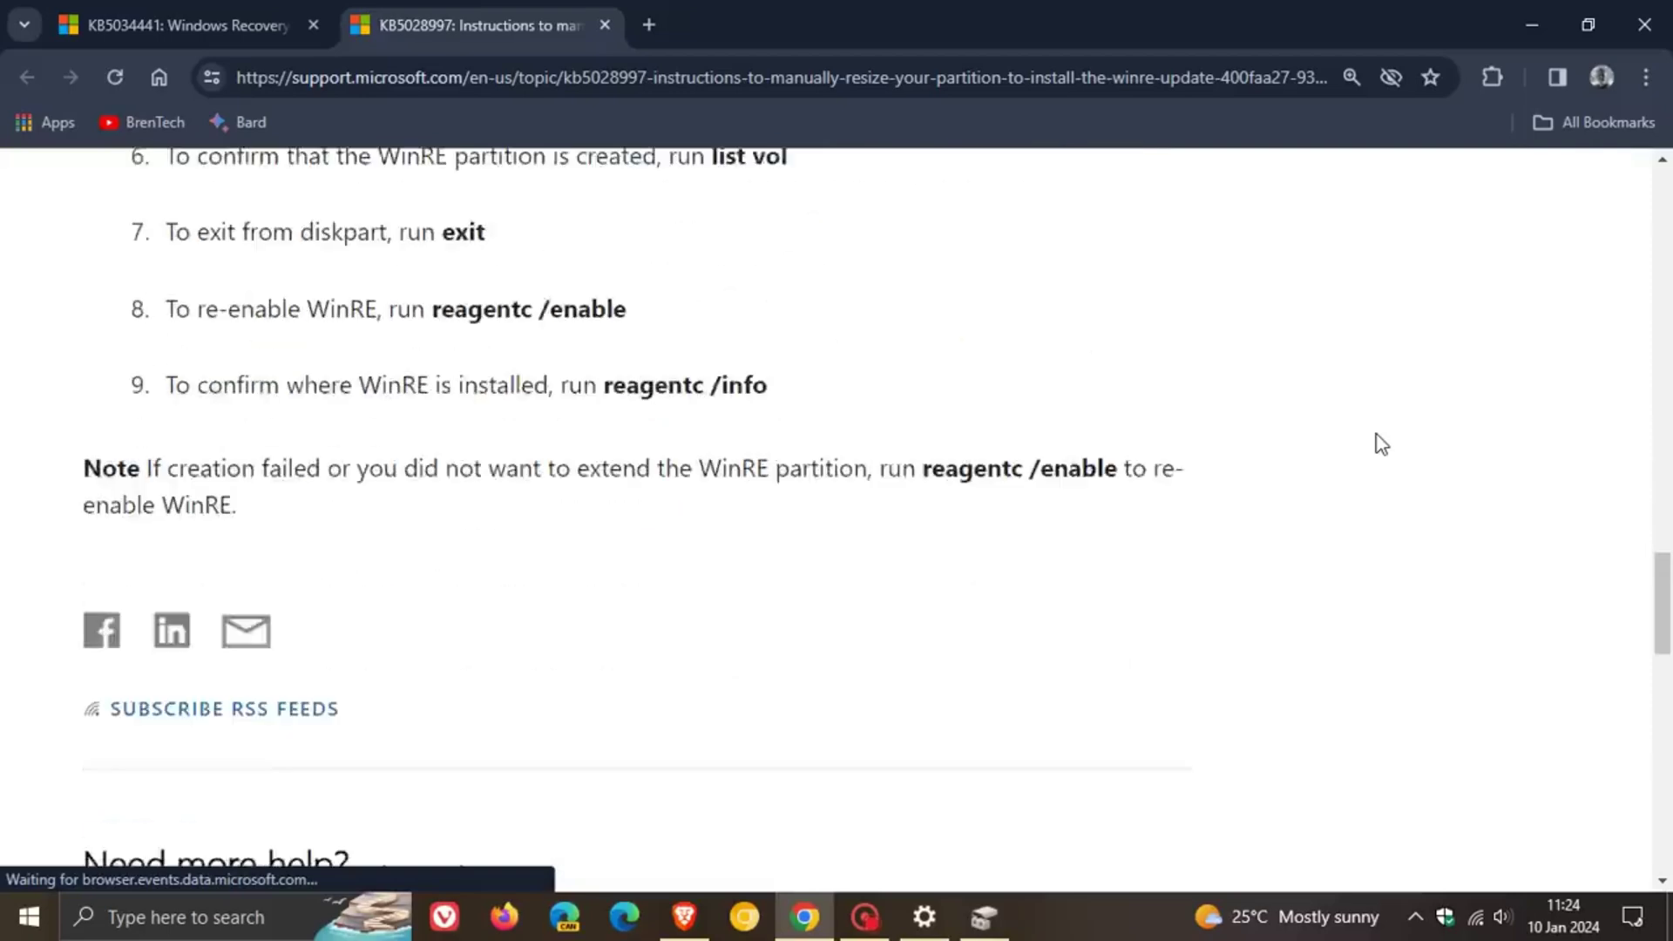
{"action": "scroll", "coordinate": [1381, 444], "scroll_direction": "up", "scroll_amount": 4}
{"action": "scroll", "coordinate": [1382, 445], "scroll_direction": "up", "scroll_amount": 6}
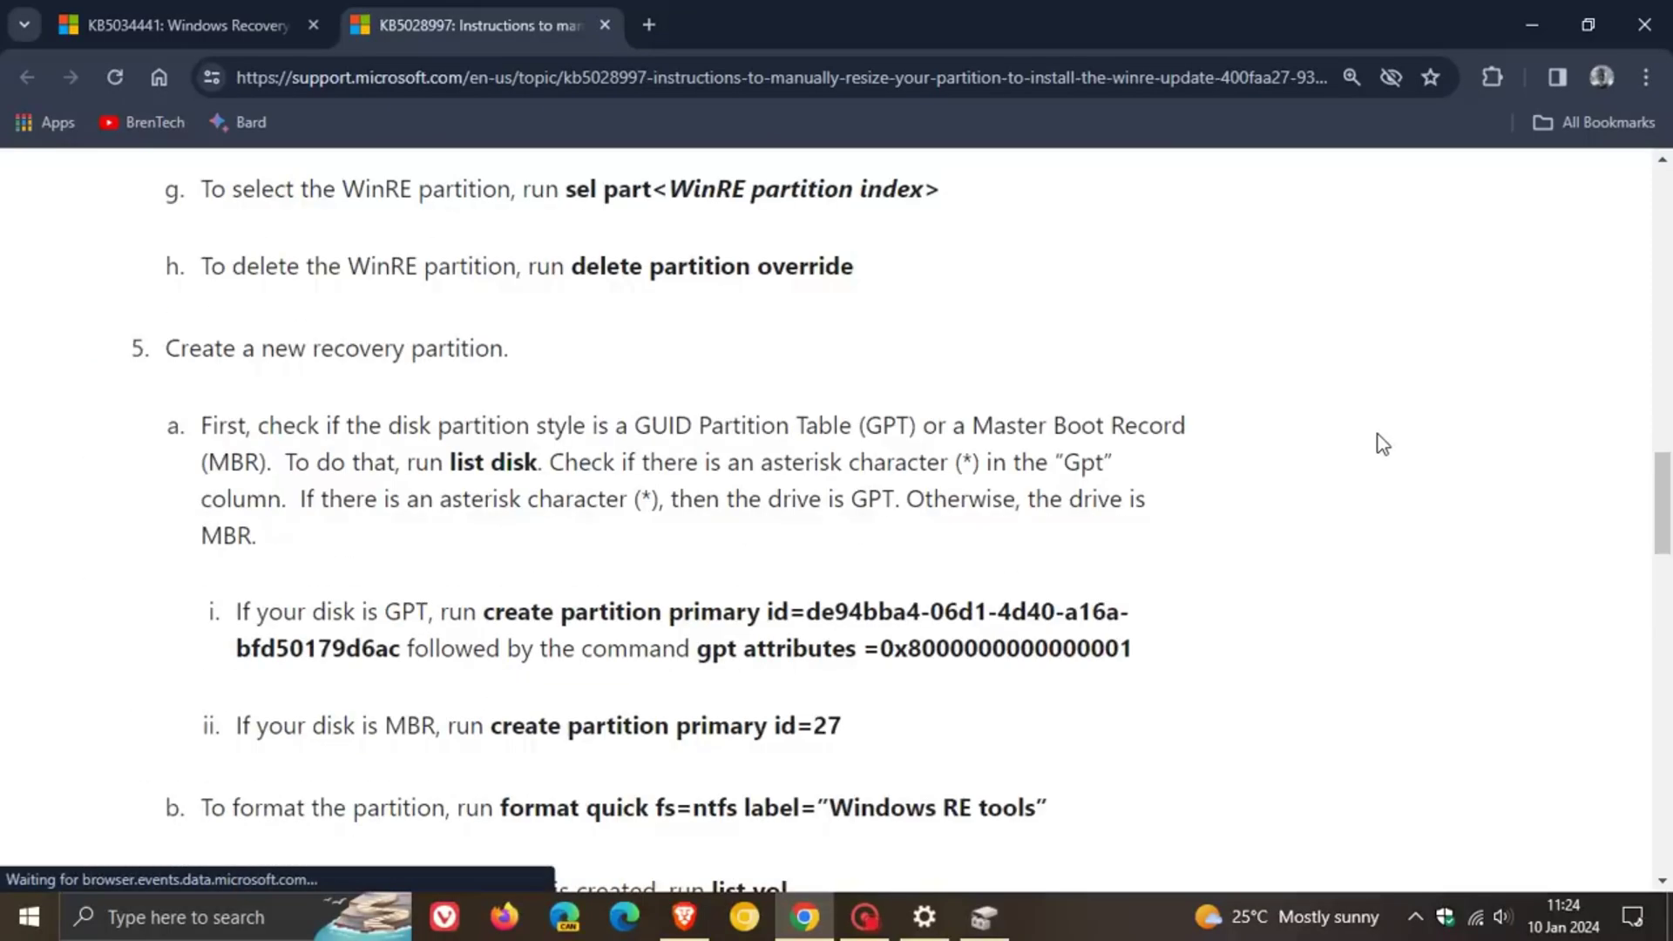
{"action": "scroll", "coordinate": [1383, 445], "scroll_direction": "up", "scroll_amount": 11}
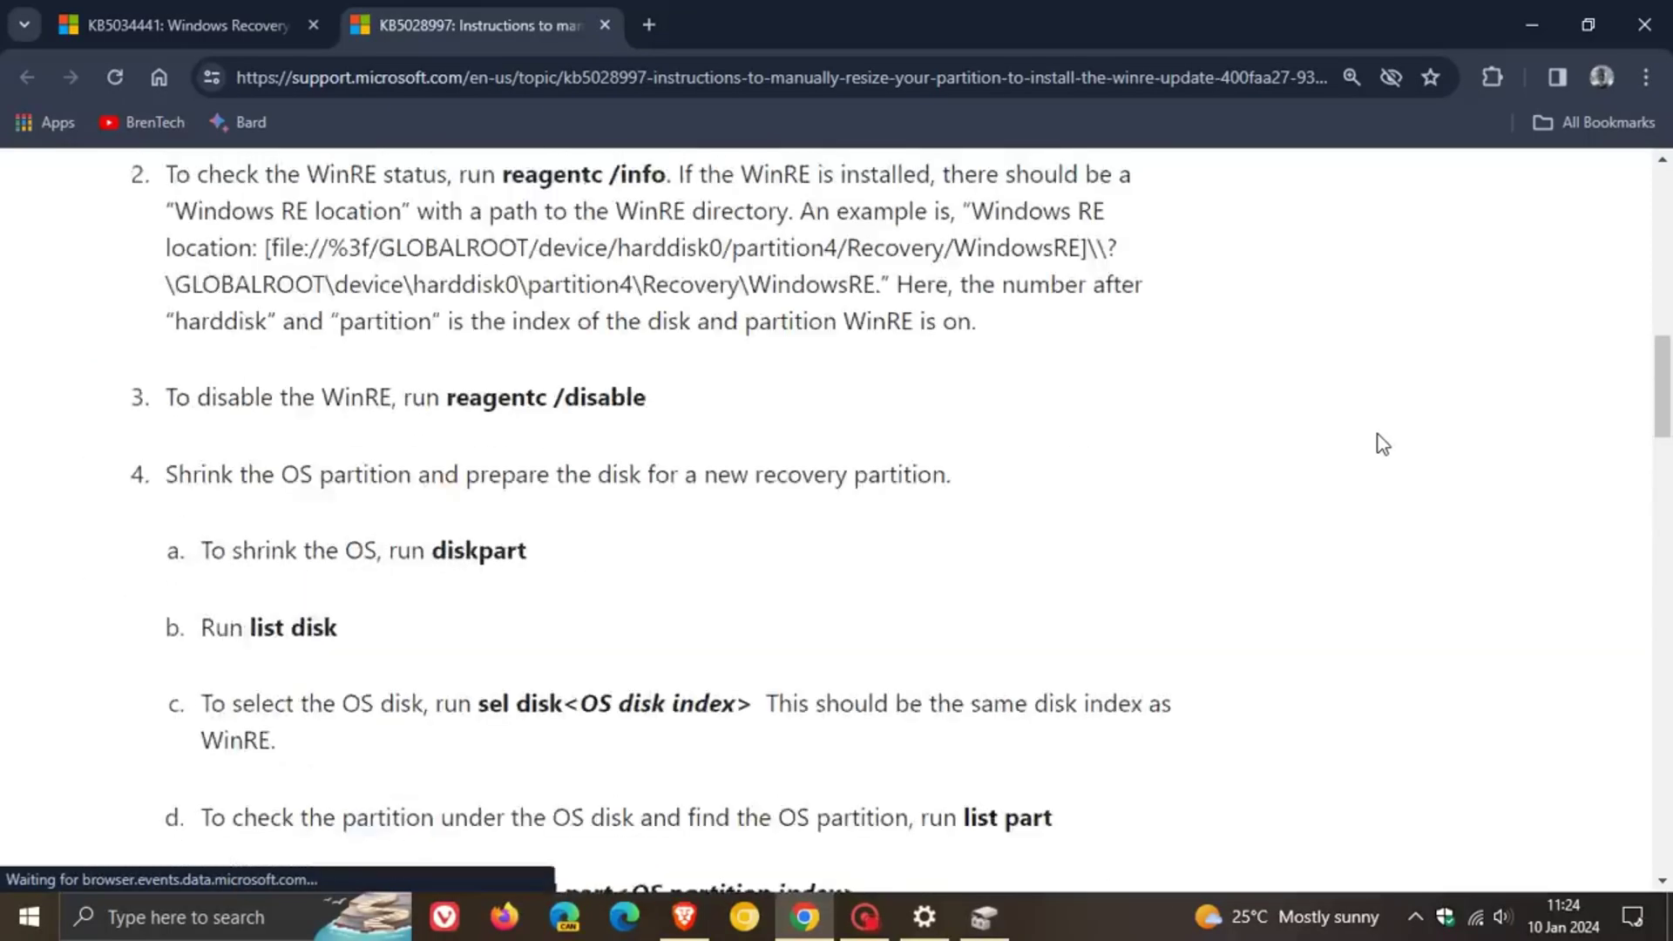
{"action": "scroll", "coordinate": [1382, 445], "scroll_direction": "up", "scroll_amount": 3}
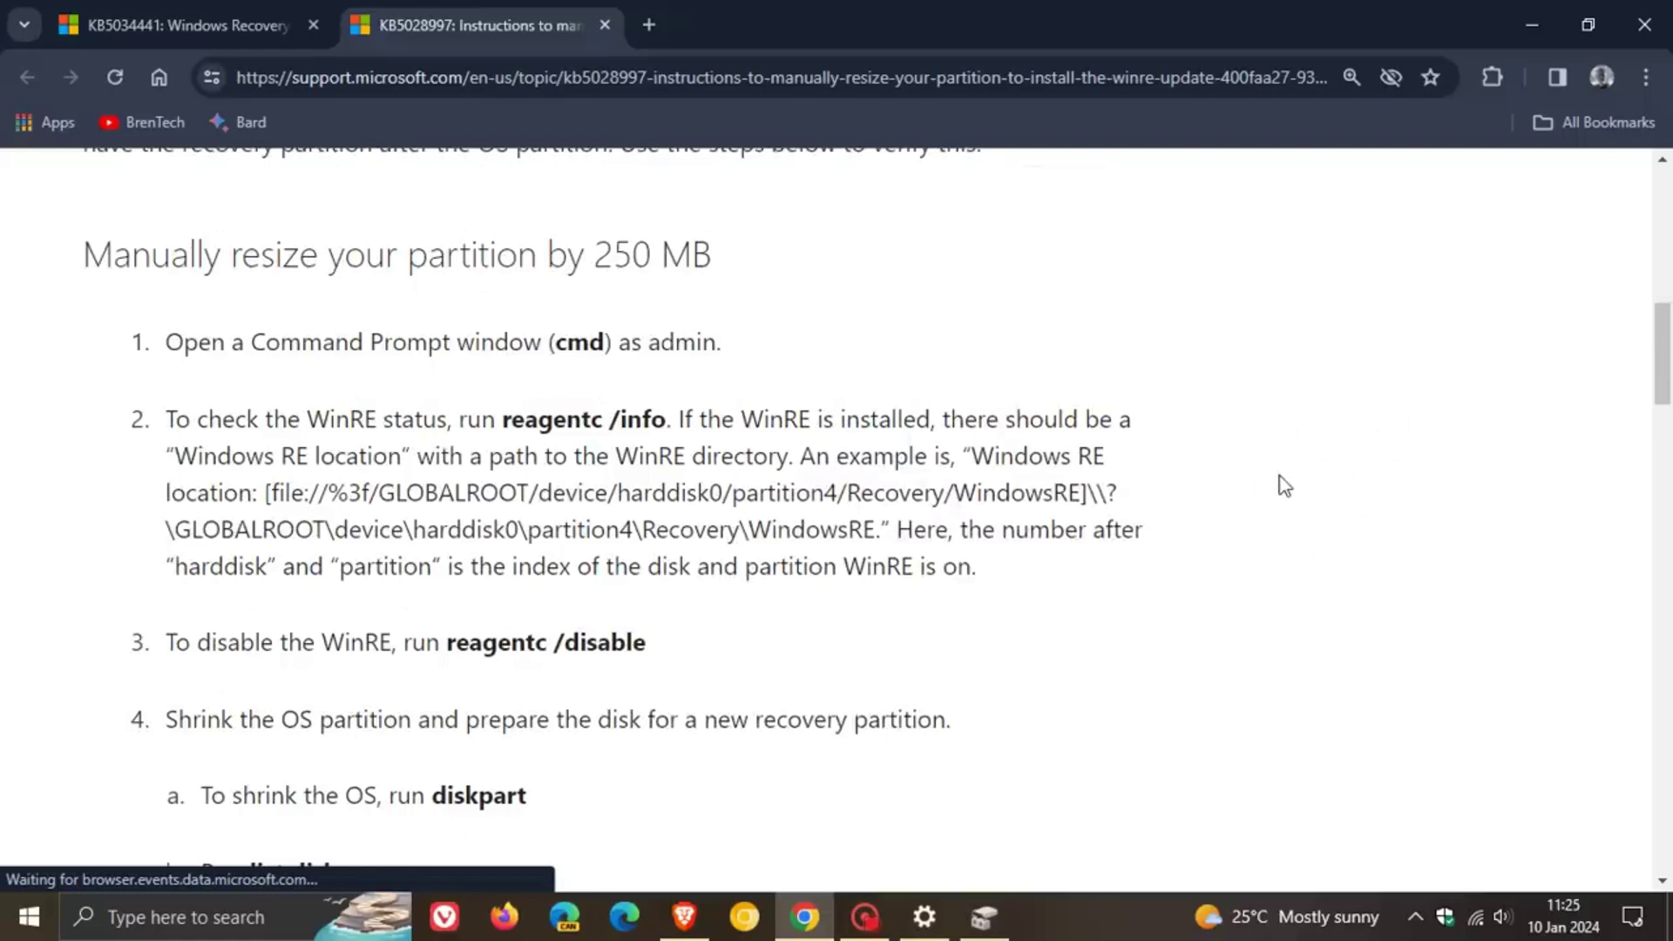
{"action": "scroll", "coordinate": [1284, 485], "scroll_direction": "down", "scroll_amount": 4}
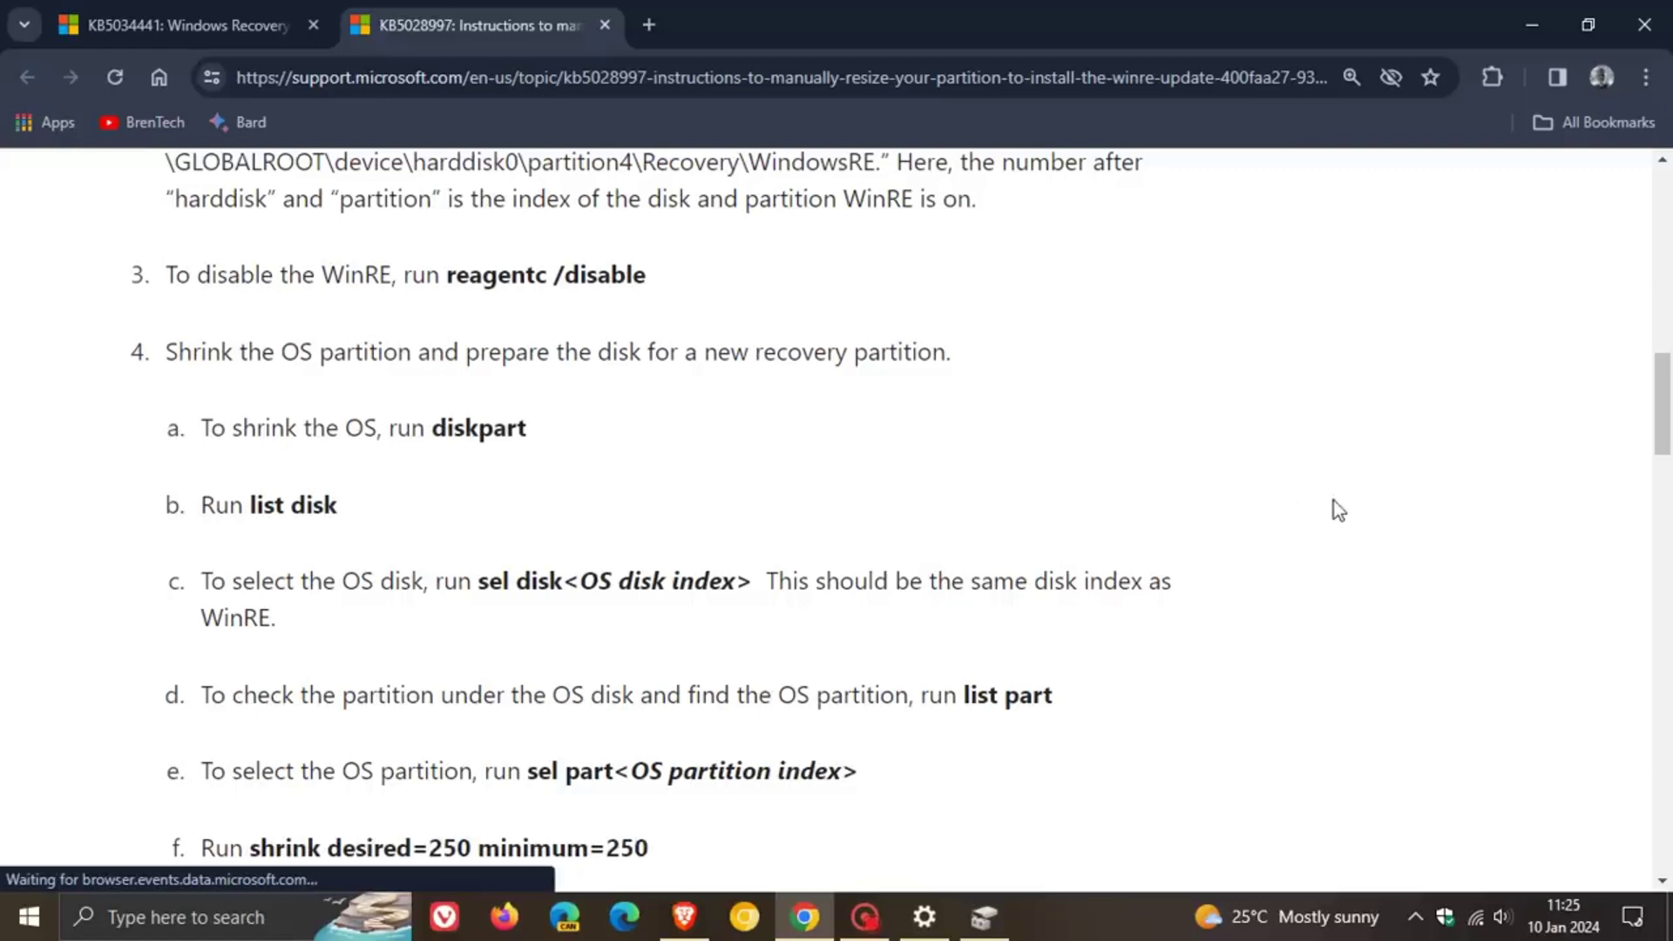
{"action": "scroll", "coordinate": [1339, 510], "scroll_direction": "up", "scroll_amount": 3}
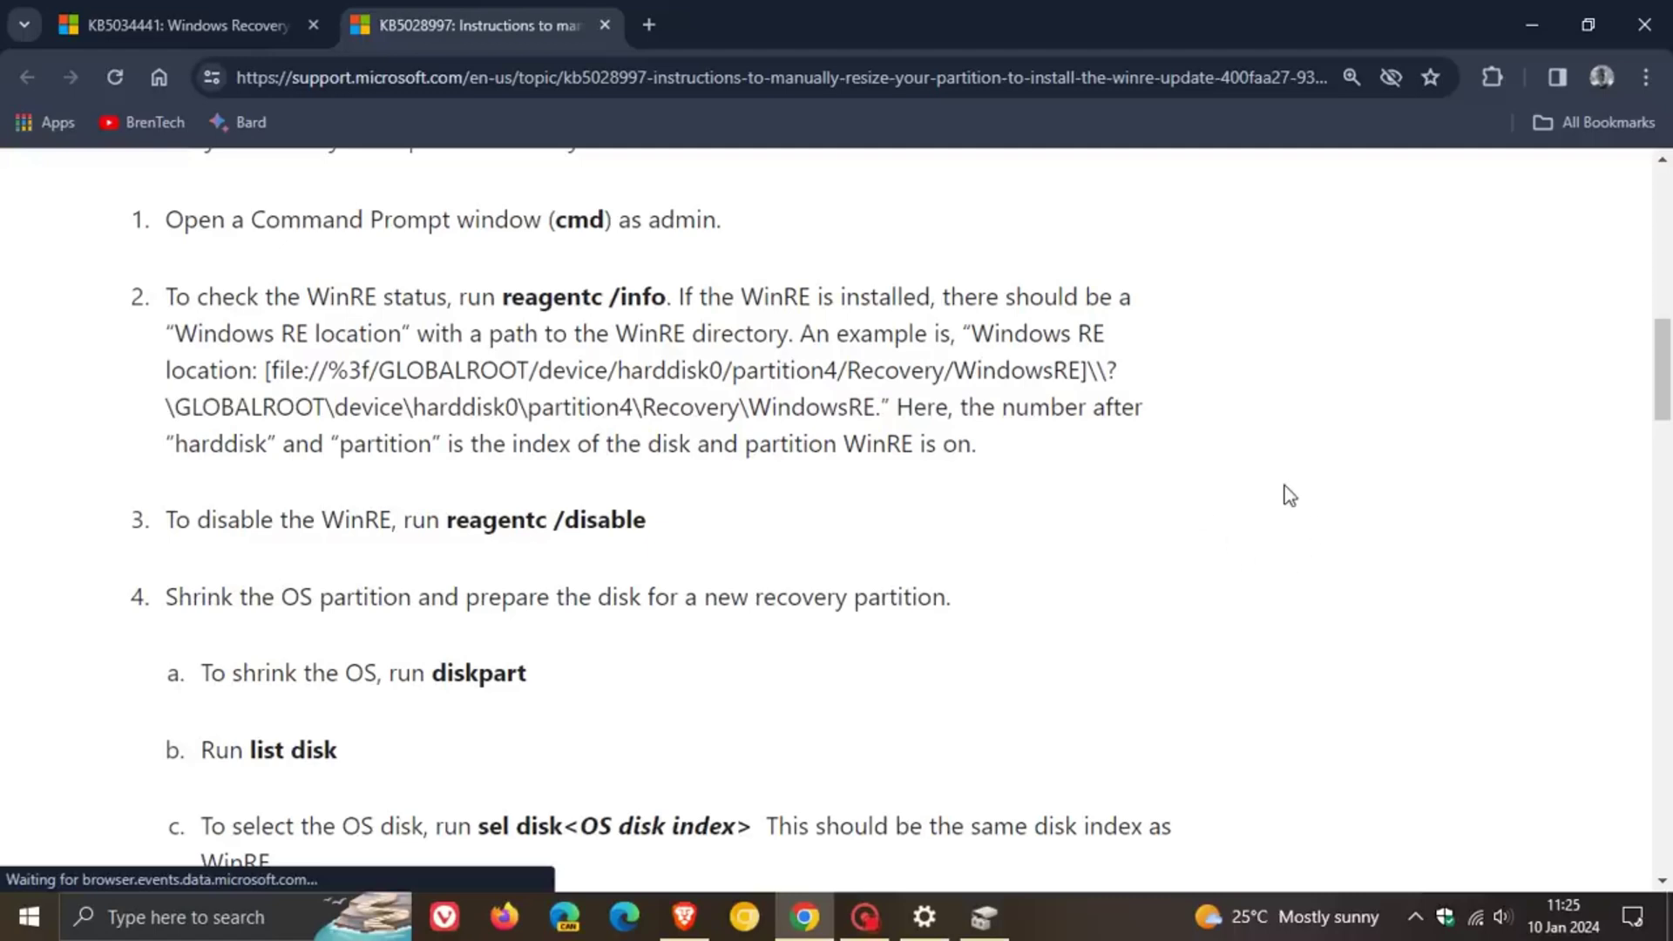
{"action": "scroll", "coordinate": [1289, 495], "scroll_direction": "down", "scroll_amount": 4}
{"action": "scroll", "coordinate": [1289, 495], "scroll_direction": "up", "scroll_amount": 15}
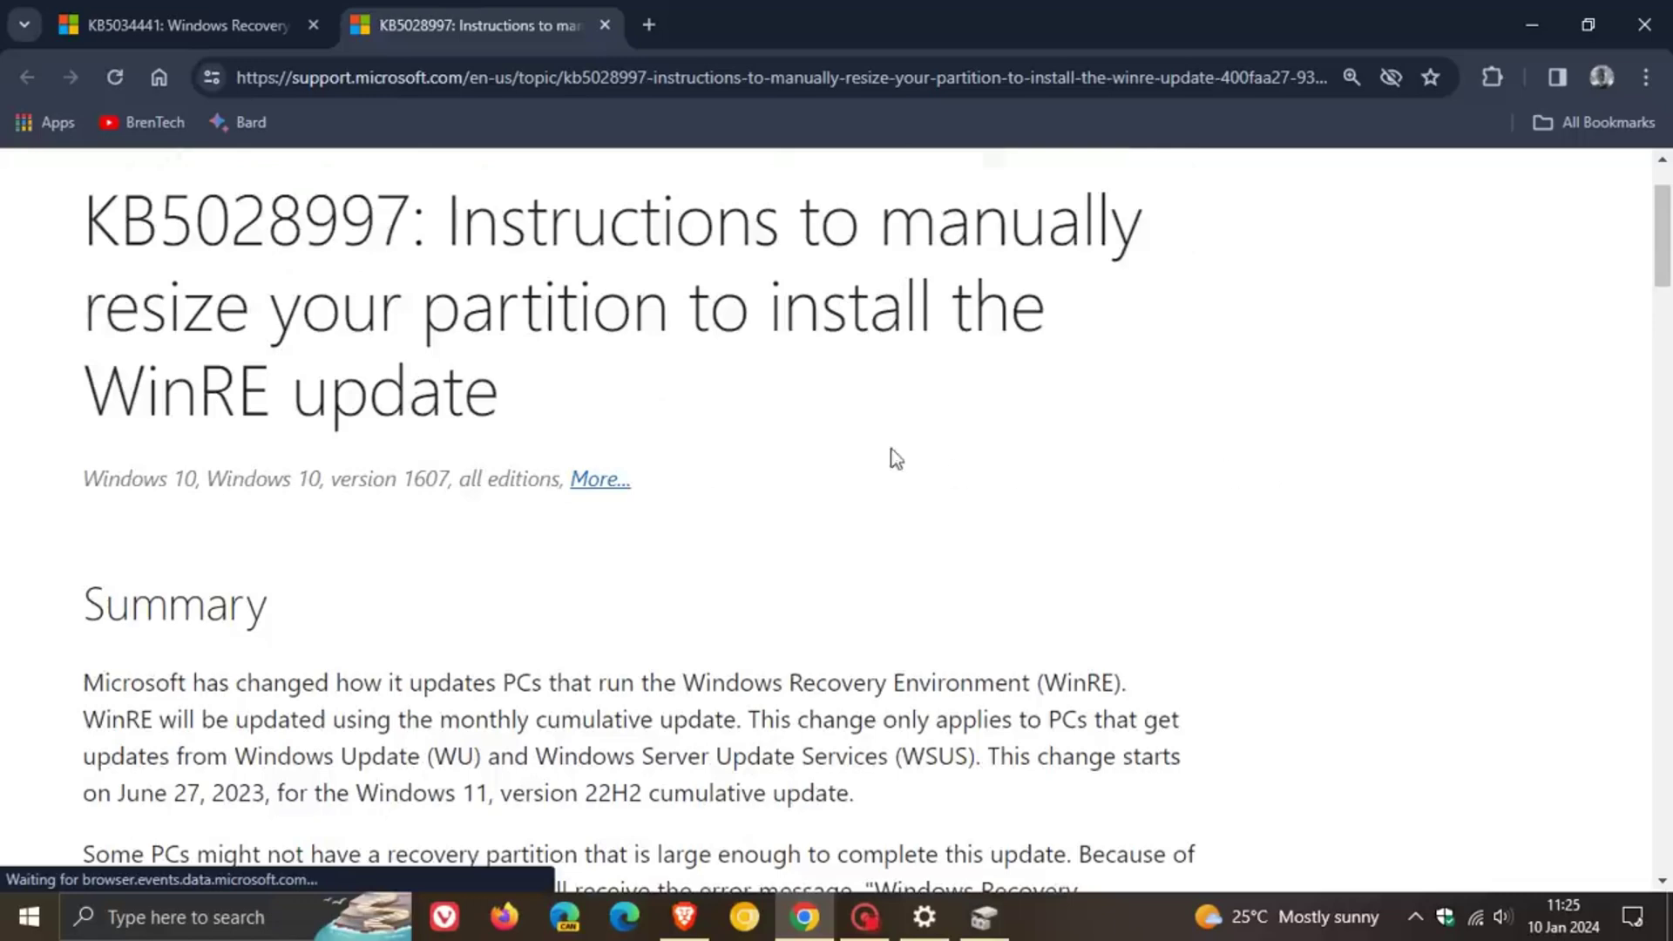
Step: Return to the KB5034441 article and minimize Chrome, Disk Management and Settings to show the desktop
{"action": "left_click", "coordinate": [220, 21]}
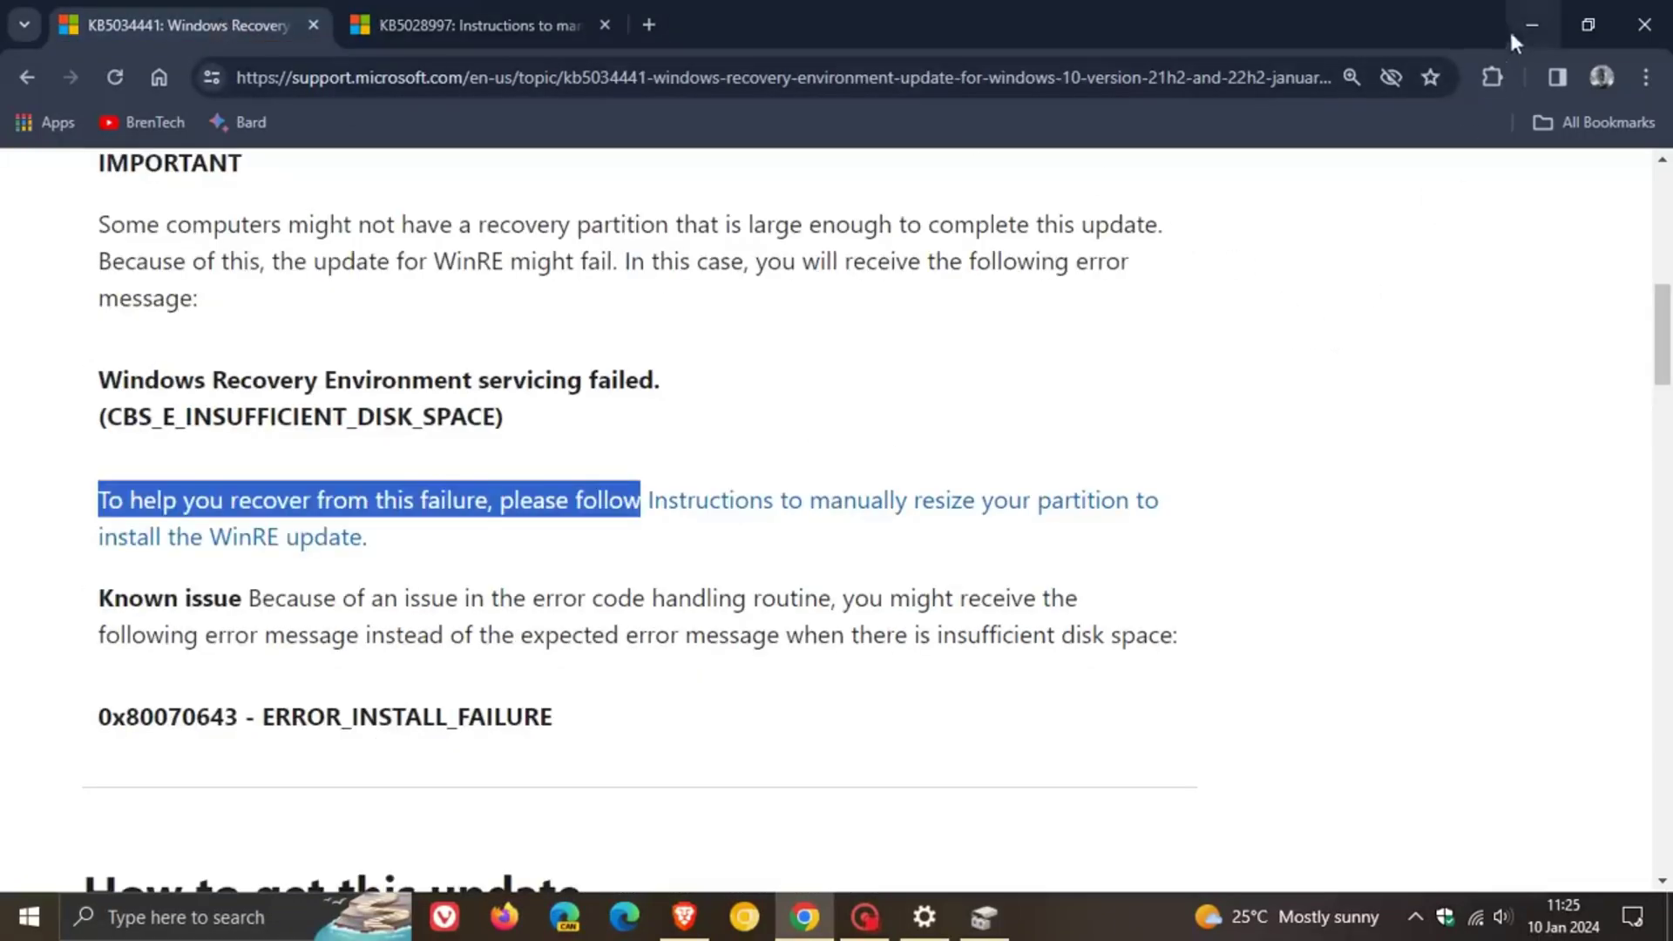
{"action": "left_click", "coordinate": [1531, 24]}
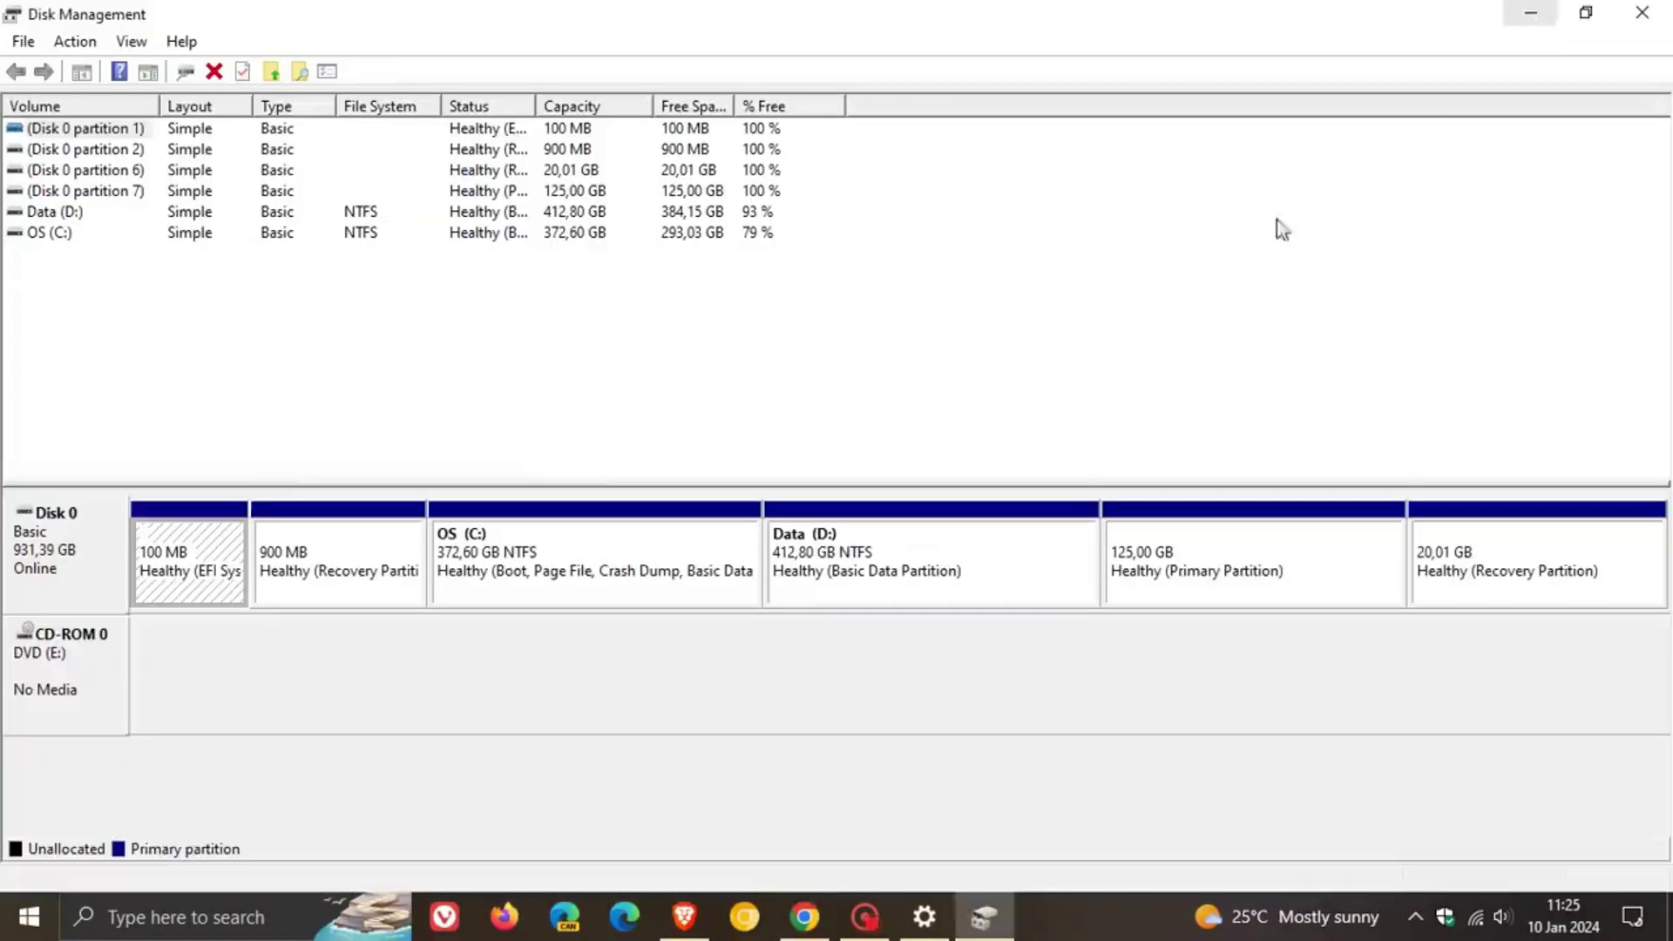
{"action": "left_click", "coordinate": [1542, 13]}
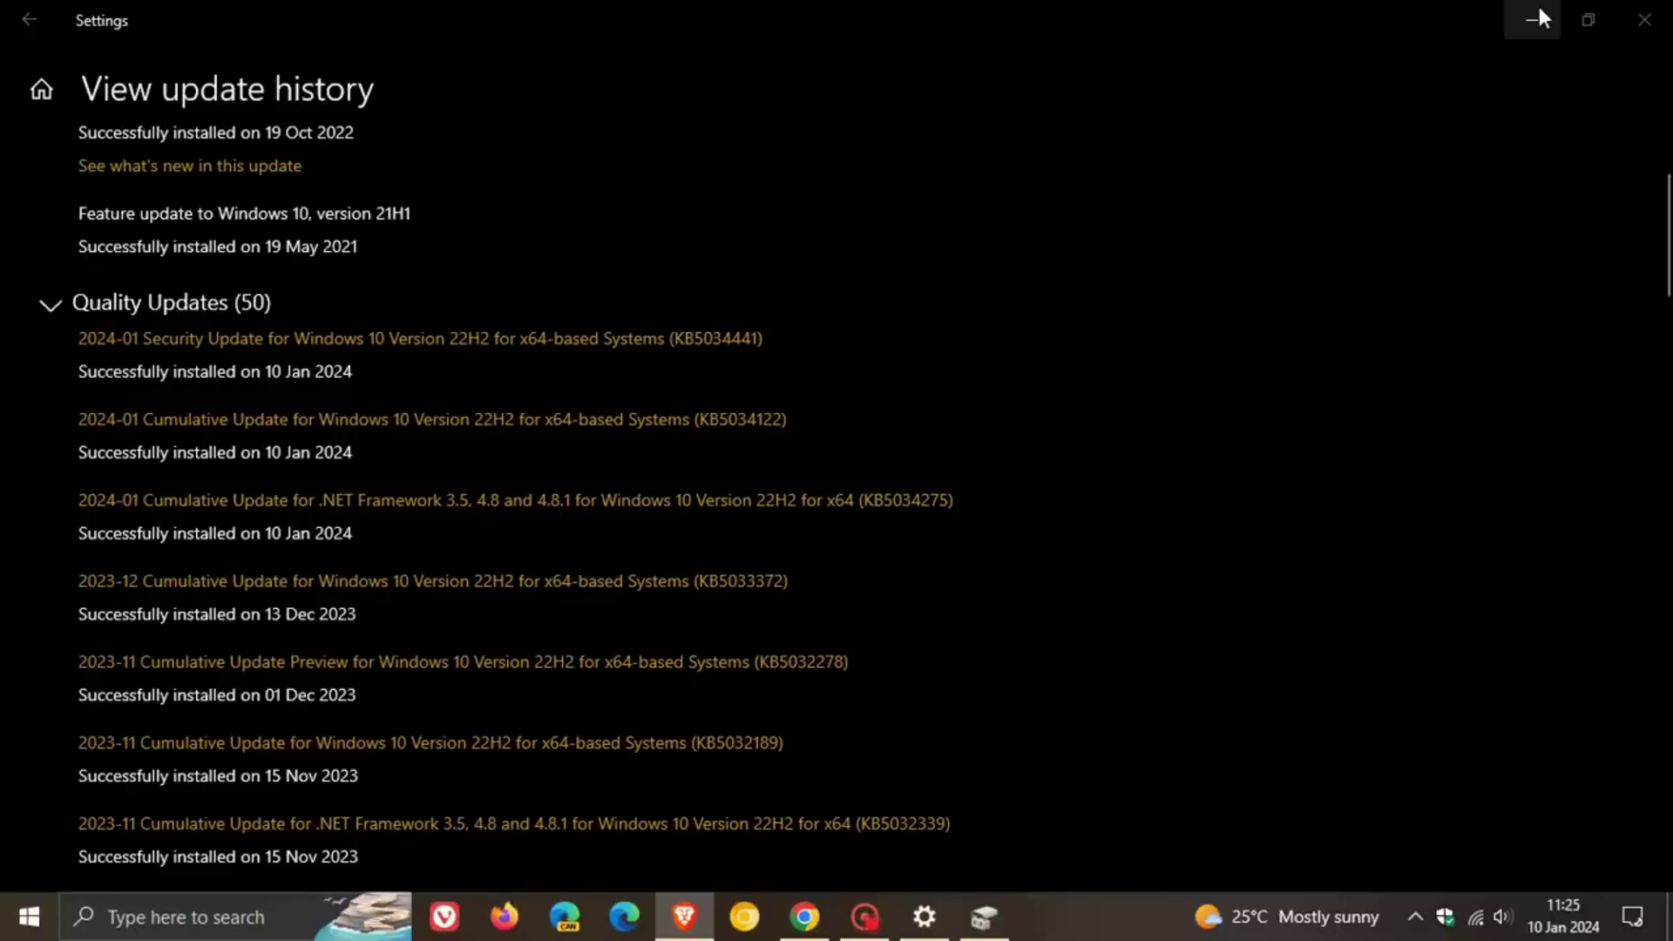
{"action": "left_click", "coordinate": [1526, 25]}
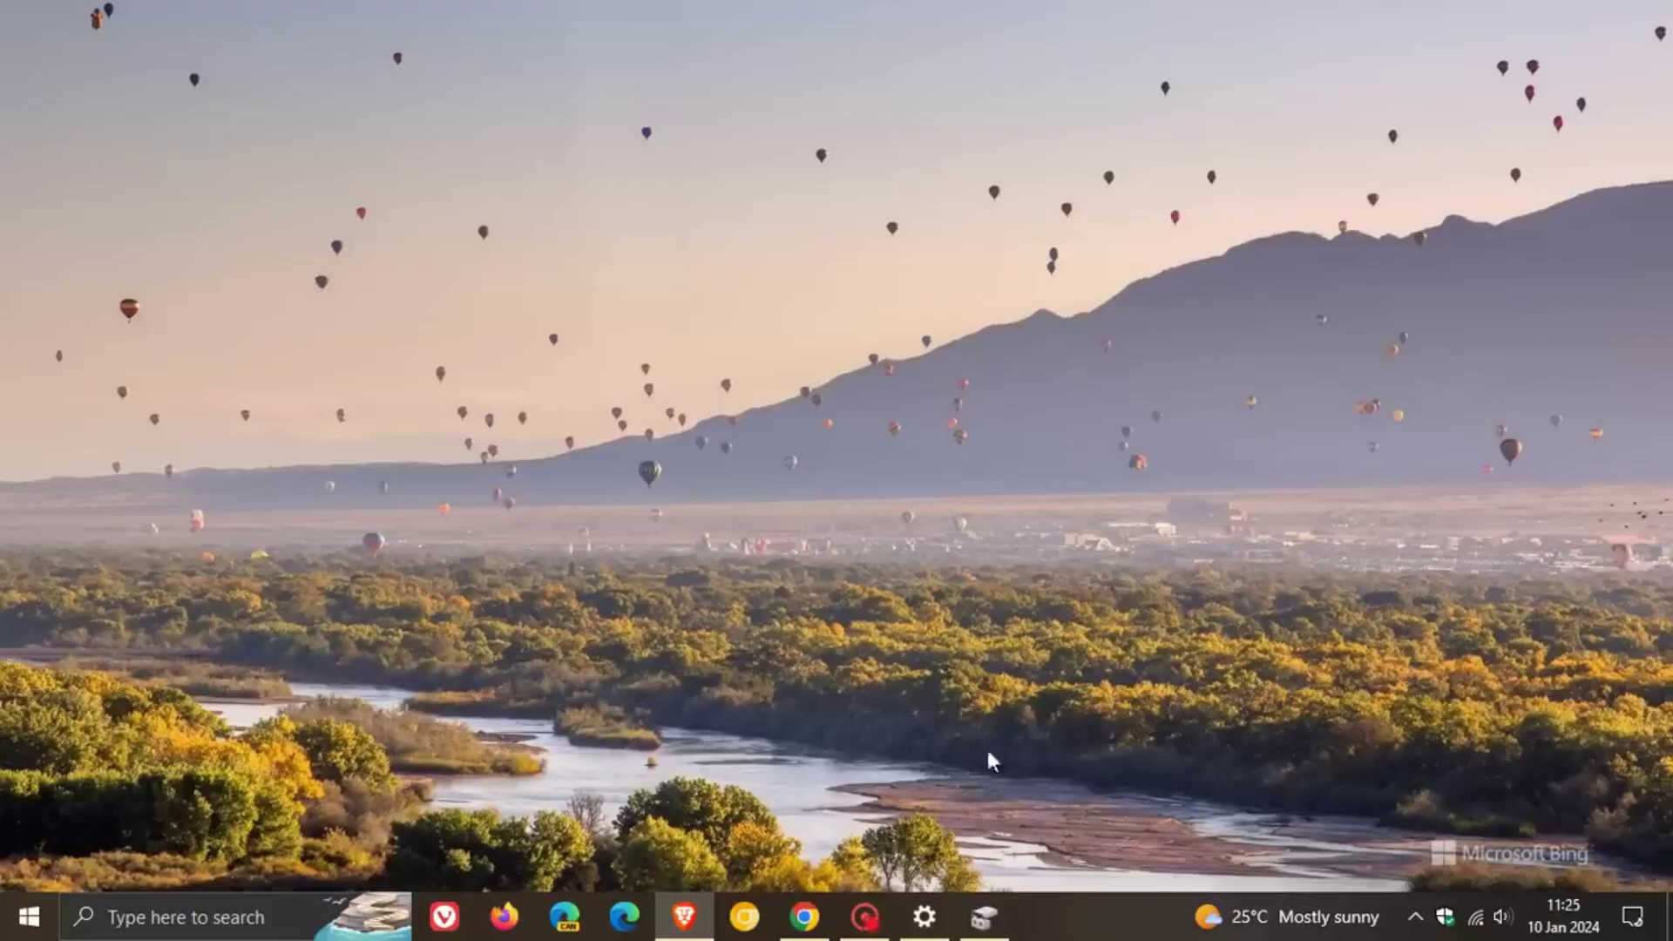
Step: Bring the update history in Settings back up to check it once more, and minimize it again
{"action": "left_click", "coordinate": [925, 916]}
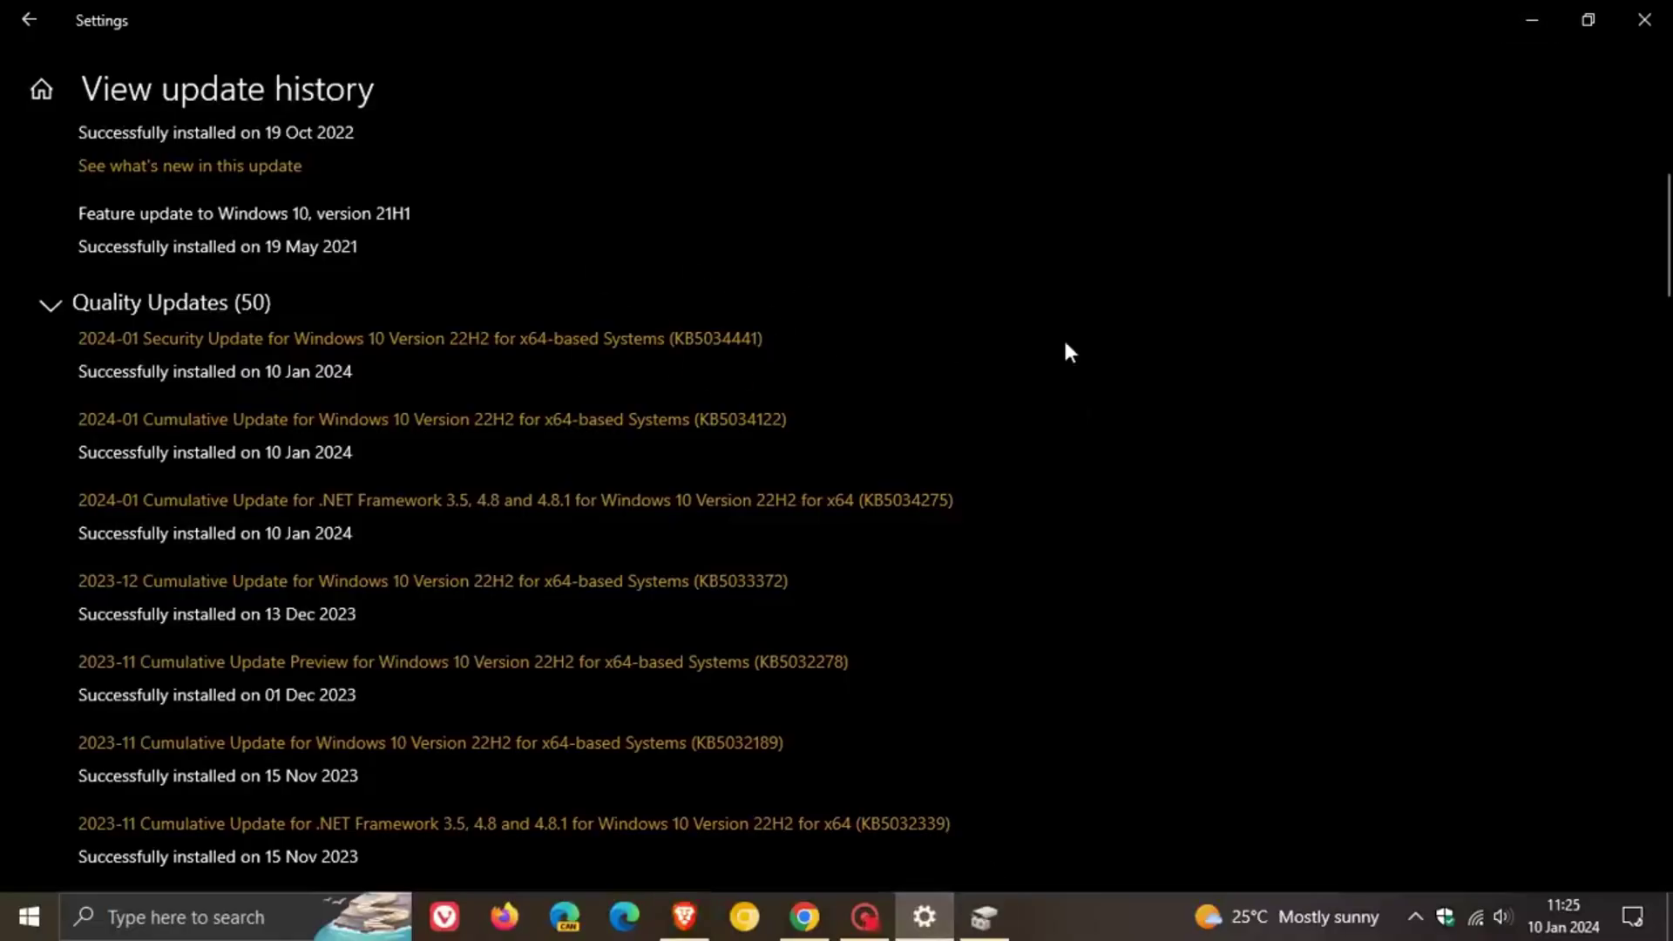
{"action": "left_click", "coordinate": [1531, 23]}
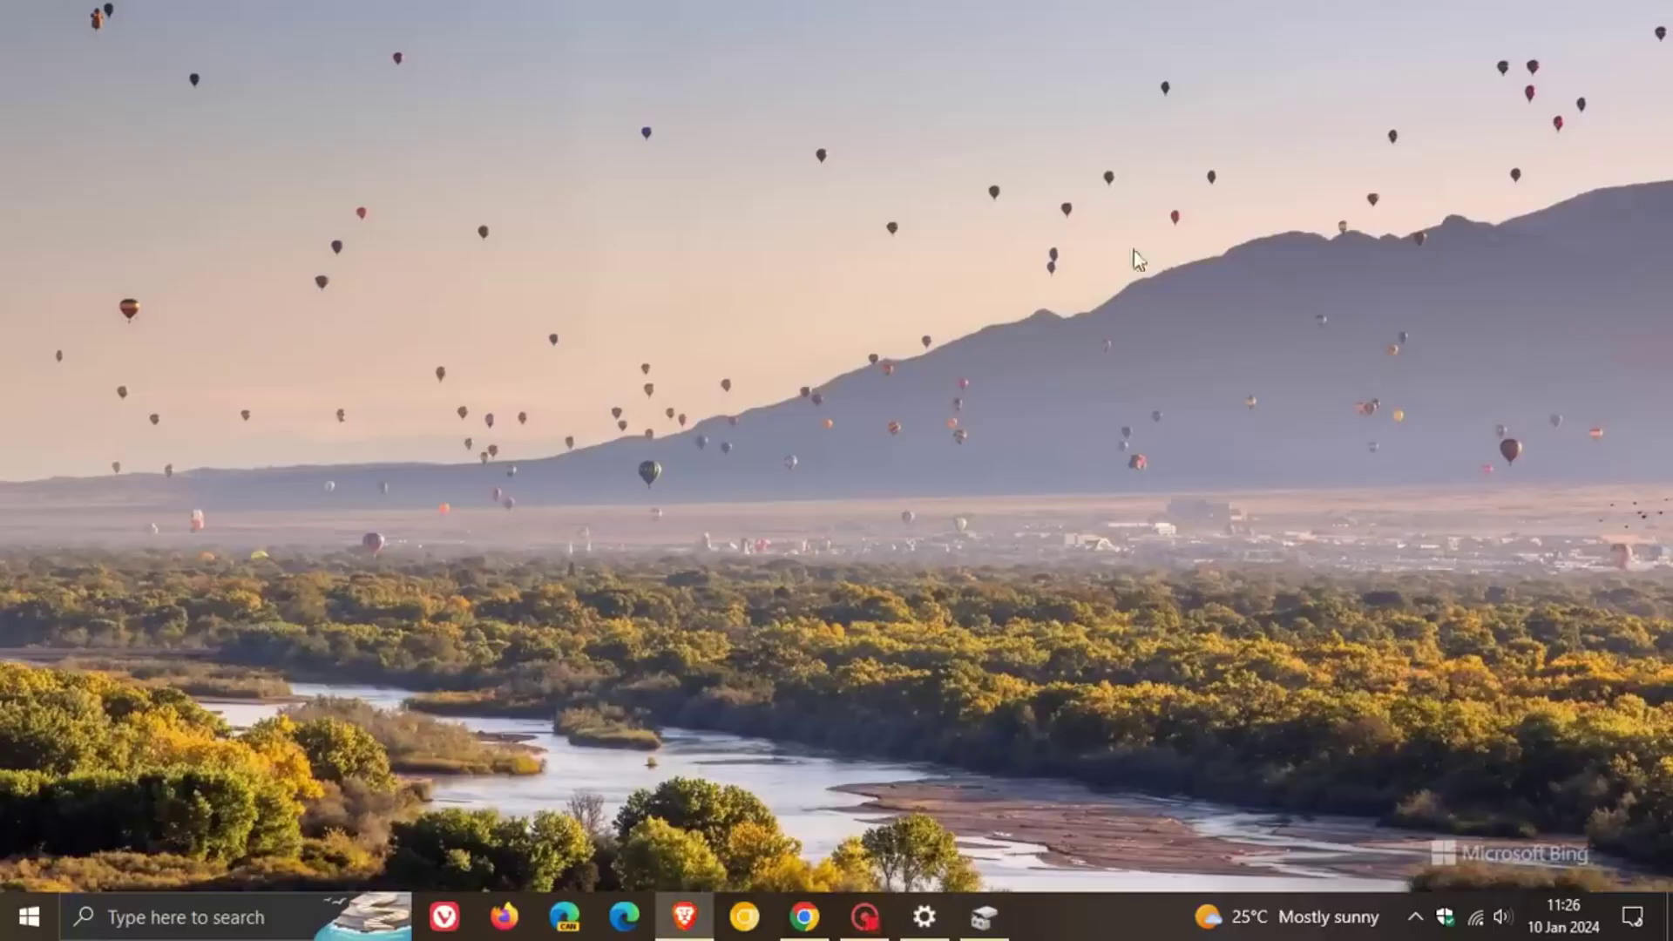